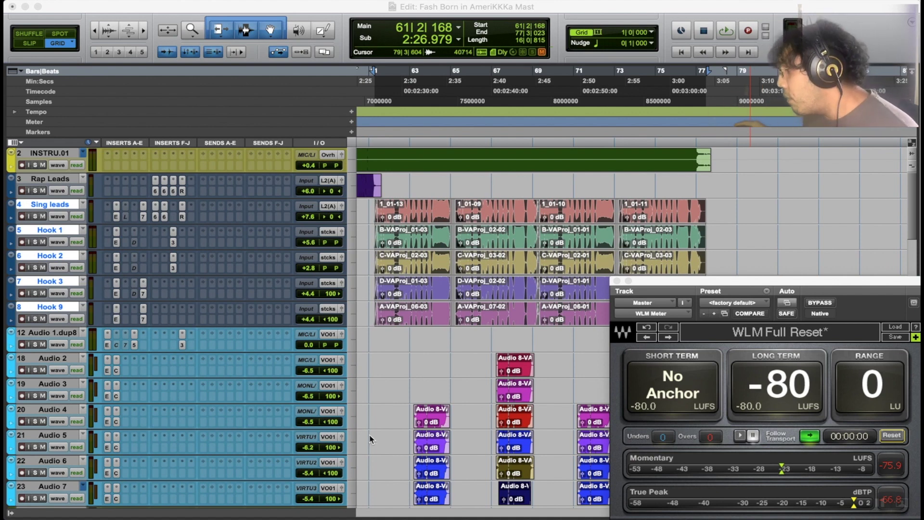
- Play the selected hook section from bar 61 and check the master loudness on the WLM Meter while viewing the tracks
{"action": "left_click_drag", "start_coordinate": [836, 316], "coordinate": [704, 201]}
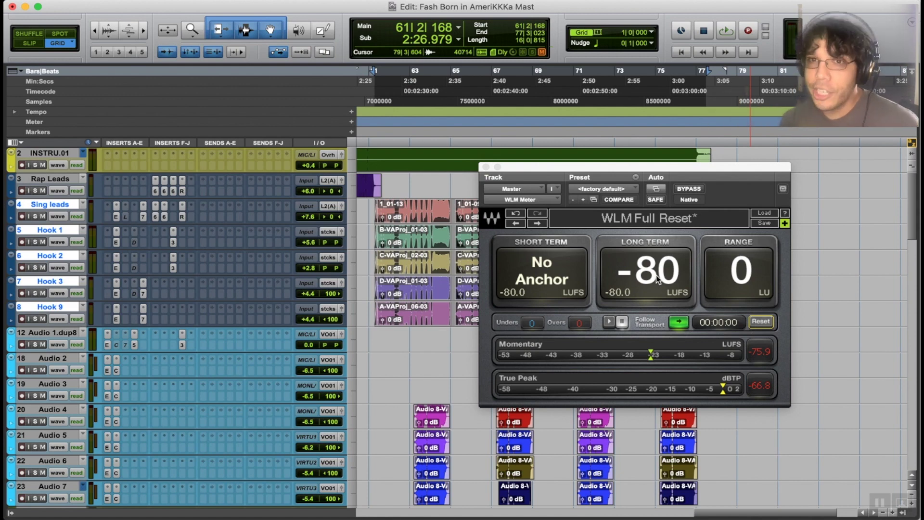
{"action": "left_click_drag", "start_coordinate": [713, 169], "coordinate": [848, 285]}
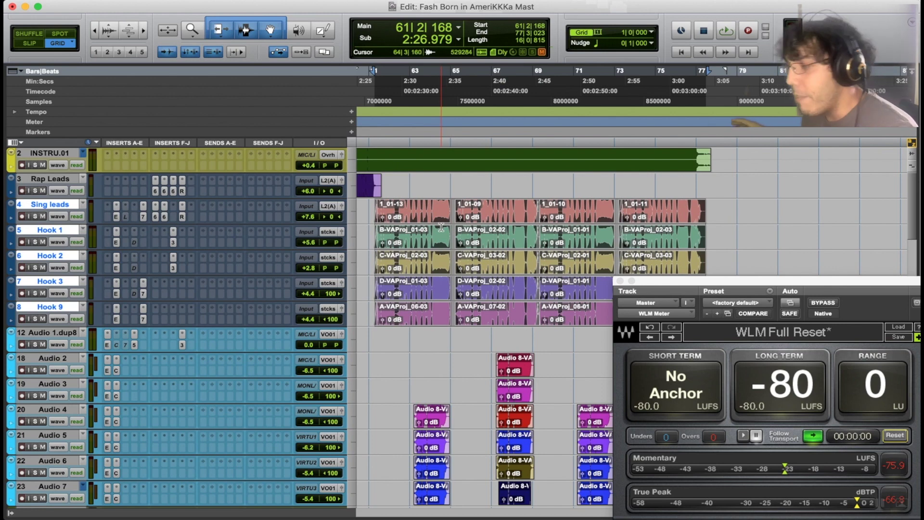
{"action": "key", "text": "space"}
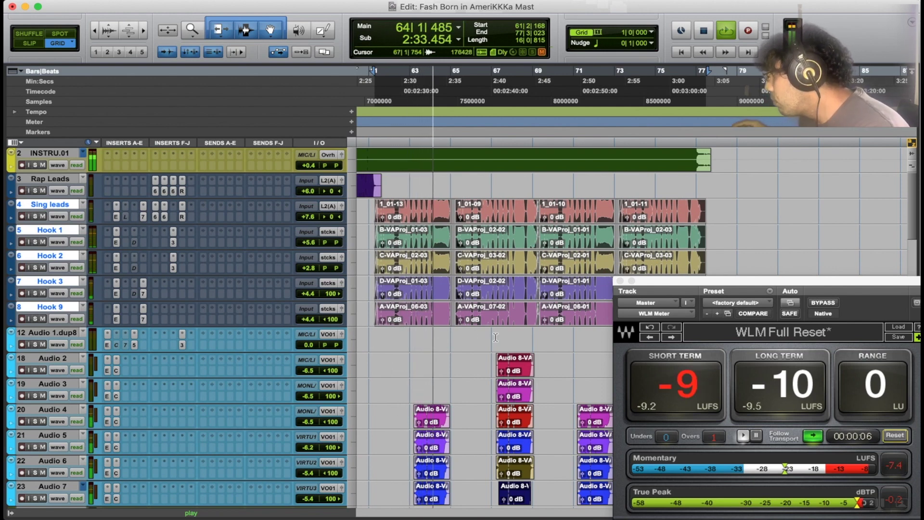
{"action": "scroll", "coordinate": [495, 337], "scroll_direction": "down", "scroll_amount": 1}
{"action": "scroll", "coordinate": [495, 337], "scroll_direction": "down", "scroll_amount": 15}
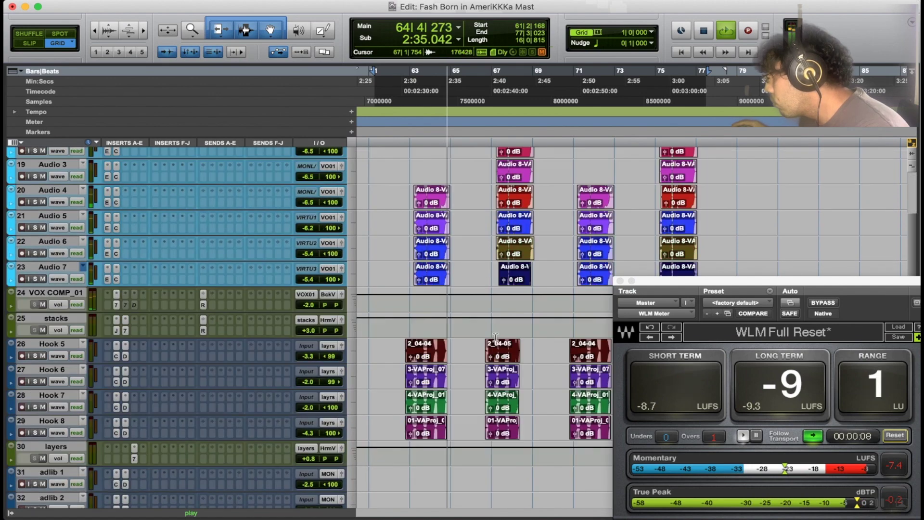
{"action": "scroll", "coordinate": [495, 337], "scroll_direction": "up", "scroll_amount": 6}
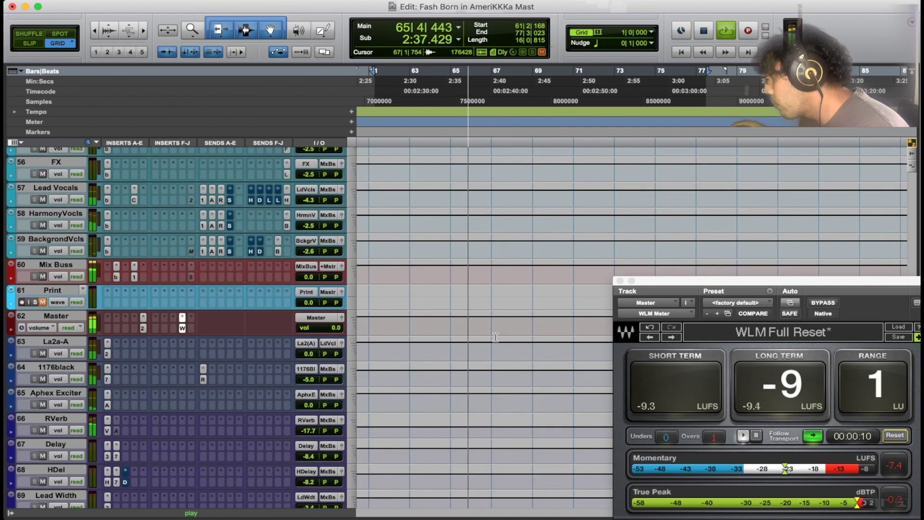
{"action": "scroll", "coordinate": [496, 337], "scroll_direction": "up", "scroll_amount": 10}
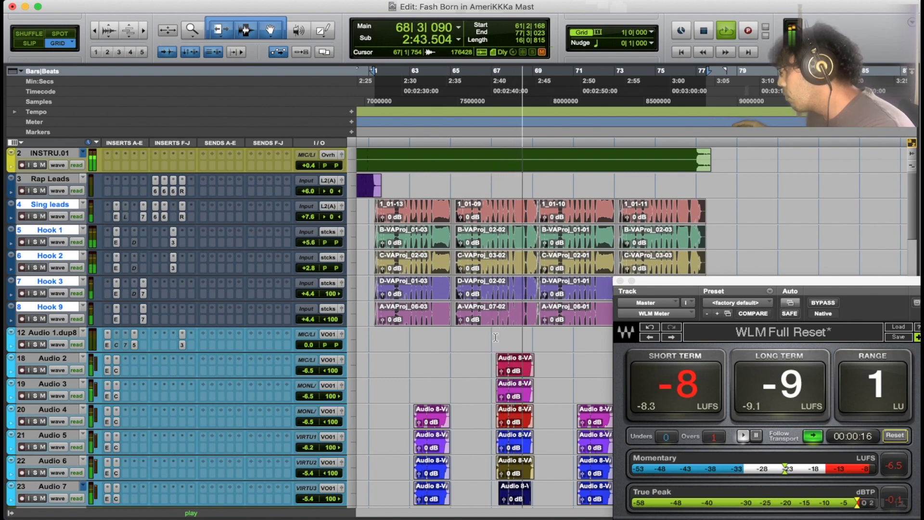
{"action": "key", "text": "space"}
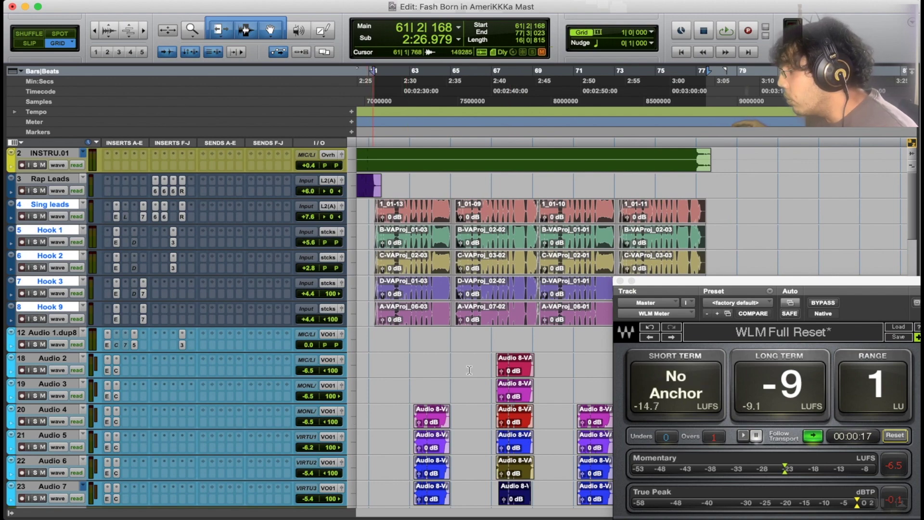
- Review the Townhouse buss compressor and S1 Imager on the Mix Buss, and the L2 limiter on the Master track
{"action": "scroll", "coordinate": [465, 373], "scroll_direction": "down", "scroll_amount": 15}
{"action": "scroll", "coordinate": [78, 336], "scroll_direction": "down", "scroll_amount": 12}
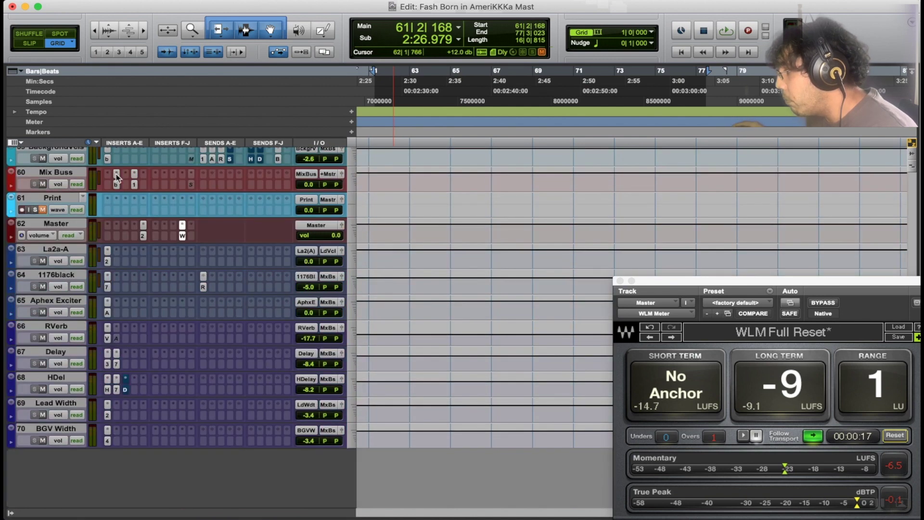
{"action": "left_click", "coordinate": [116, 185]}
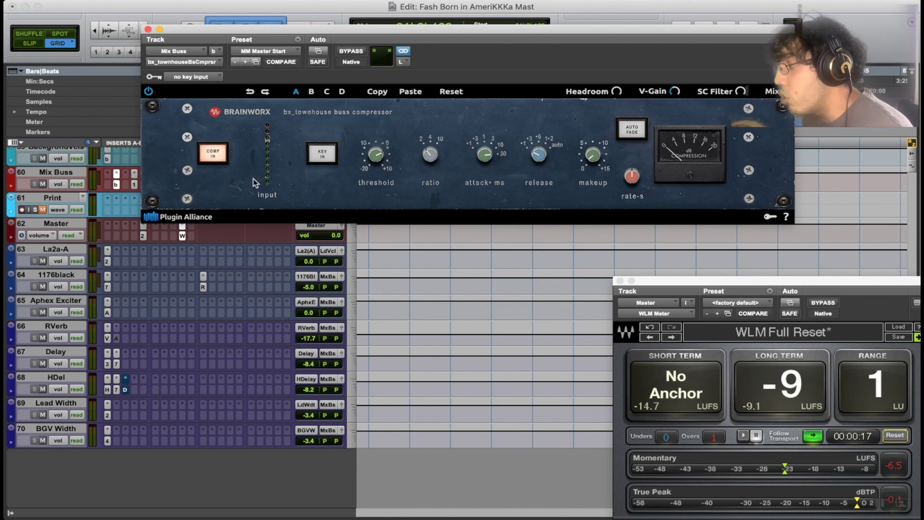
{"action": "left_click", "coordinate": [134, 185]}
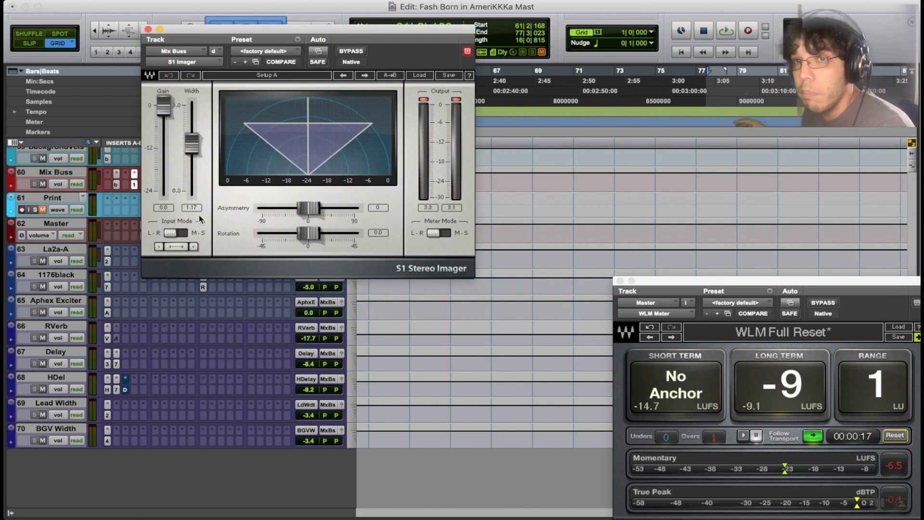
{"action": "left_click", "coordinate": [148, 29]}
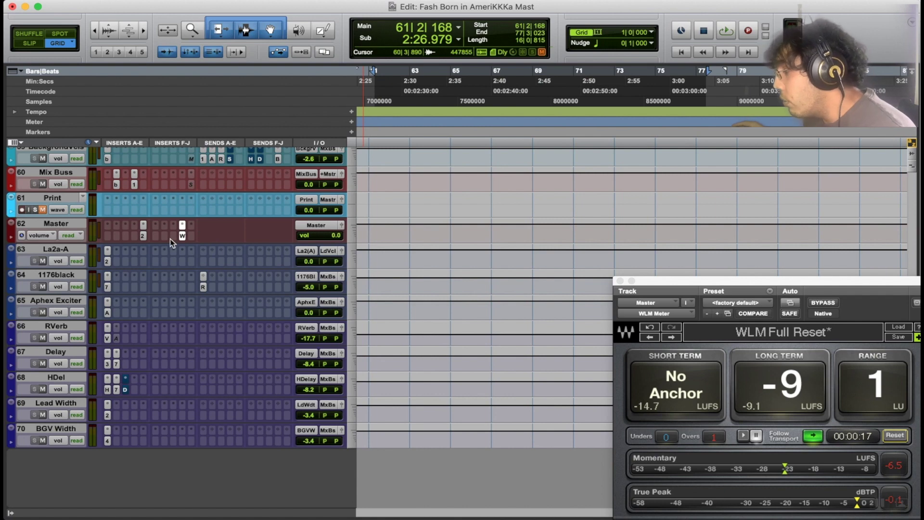
{"action": "left_click", "coordinate": [143, 236]}
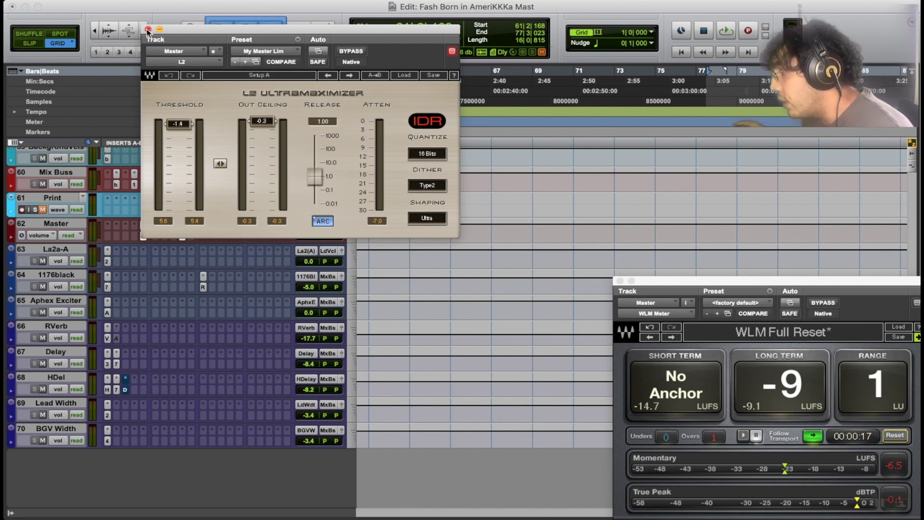
{"action": "left_click", "coordinate": [149, 30]}
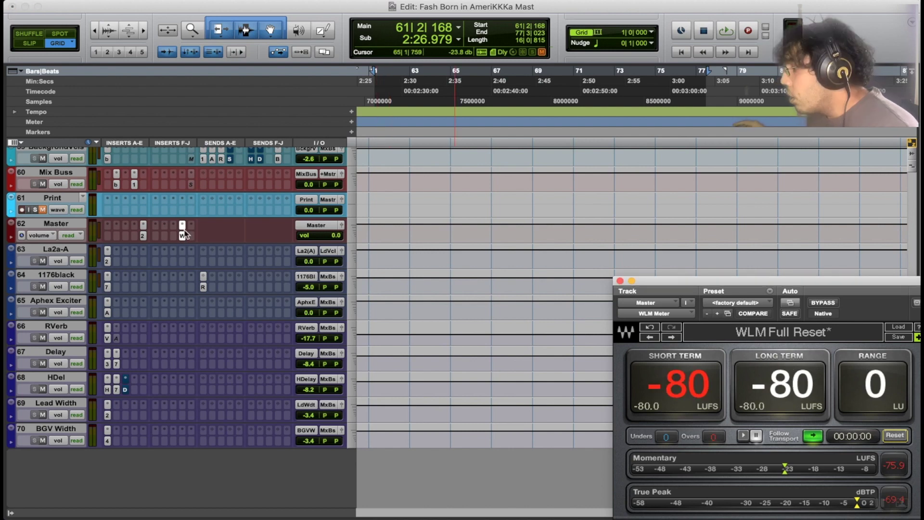
- Reset the WLM Meter, insert a multichannel EQ3 7-Band in the Master track's first insert slot, and play the section through it
{"action": "left_click", "coordinate": [894, 436]}
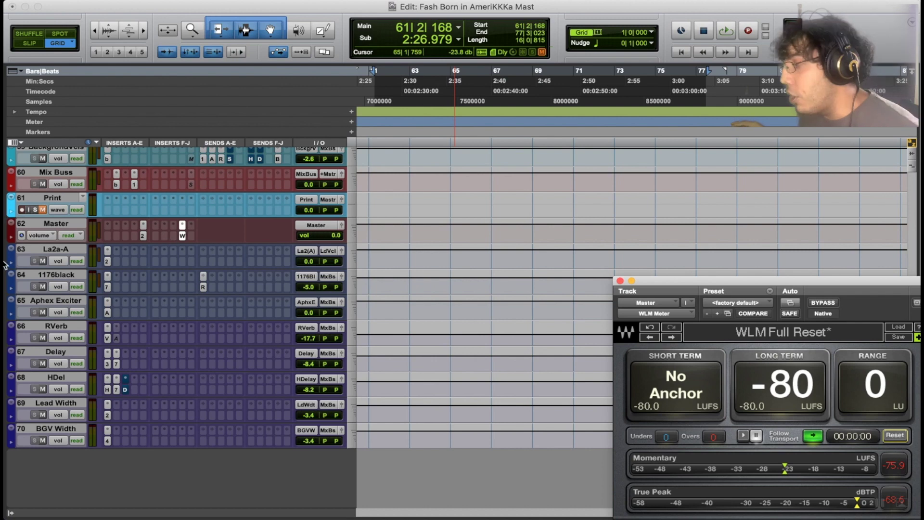
{"action": "left_click", "coordinate": [166, 232]}
{"action": "mouse_move", "coordinate": [168, 225]}
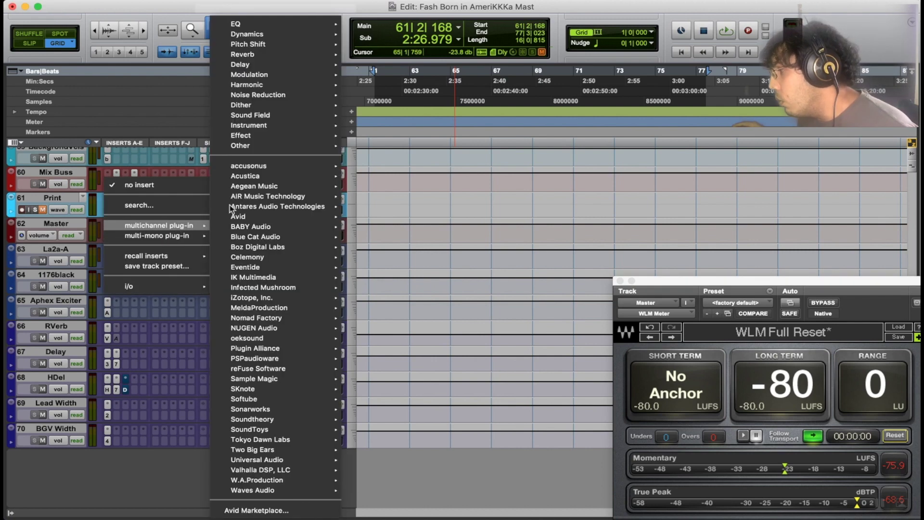
{"action": "mouse_move", "coordinate": [332, 24]}
{"action": "left_click", "coordinate": [409, 241]}
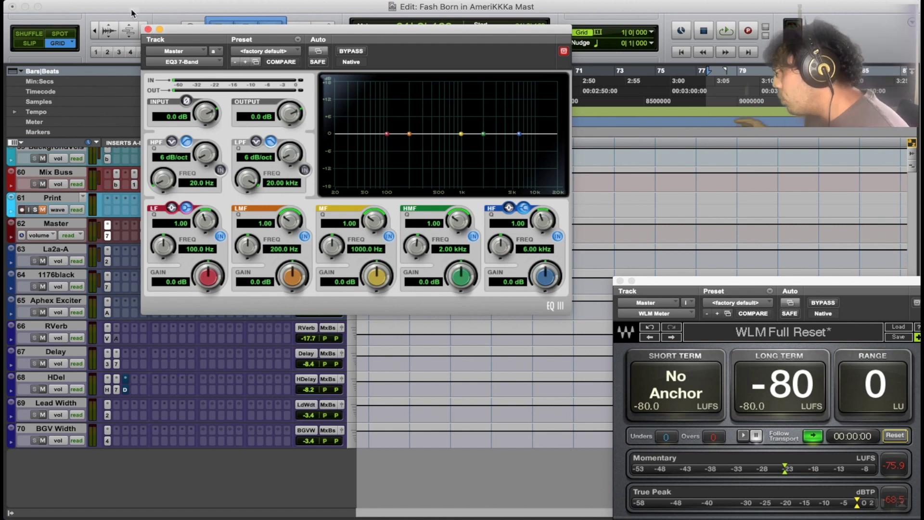
{"action": "key", "text": "space"}
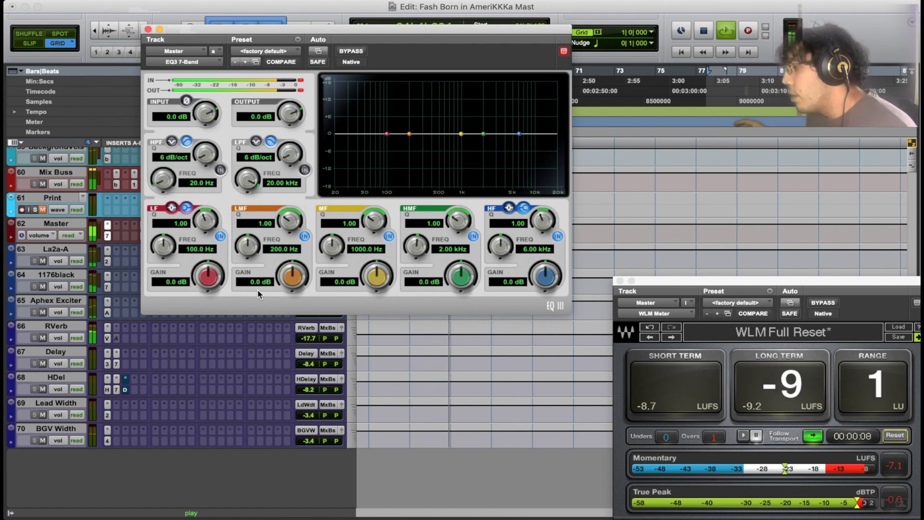
{"action": "key", "text": "space"}
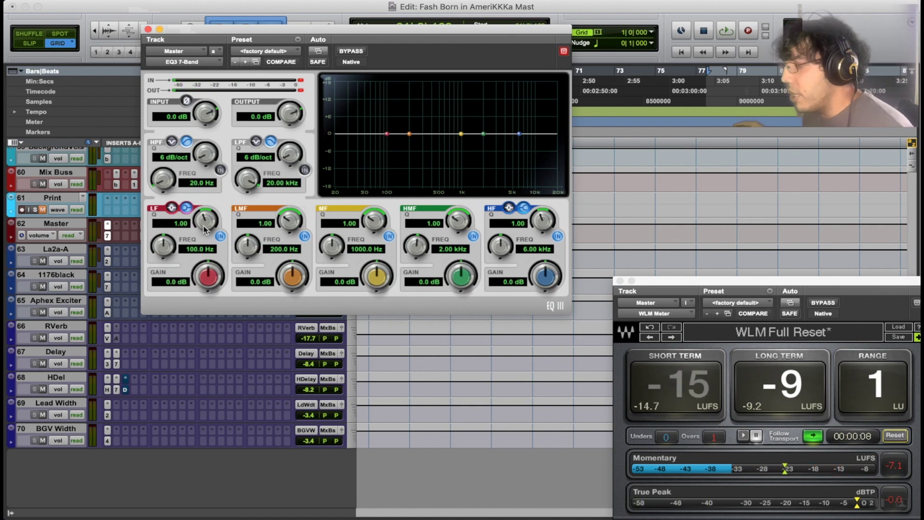
- Switch the EQ's LF band to a peak shape at 60 Hz with a Q of 1.80
{"action": "left_click", "coordinate": [185, 207]}
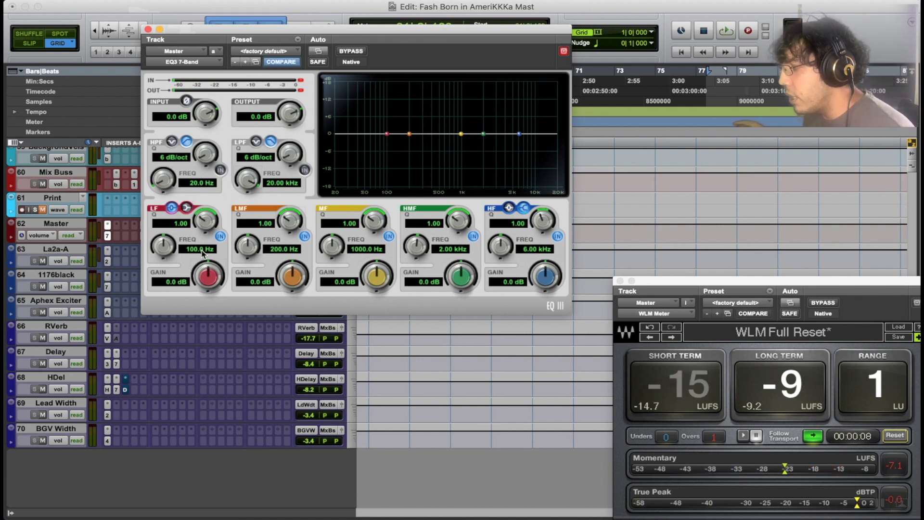
{"action": "left_click", "coordinate": [201, 250]}
{"action": "type", "text": "60"}
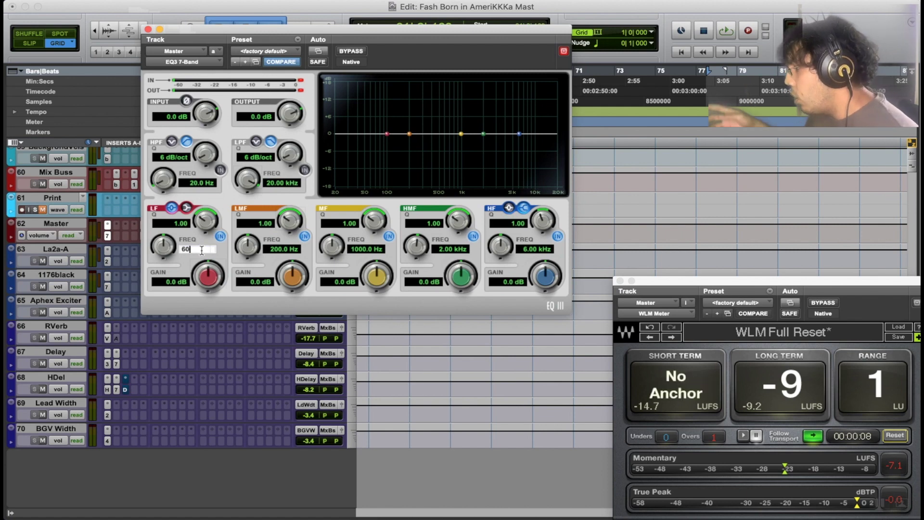
{"action": "key", "text": "Return"}
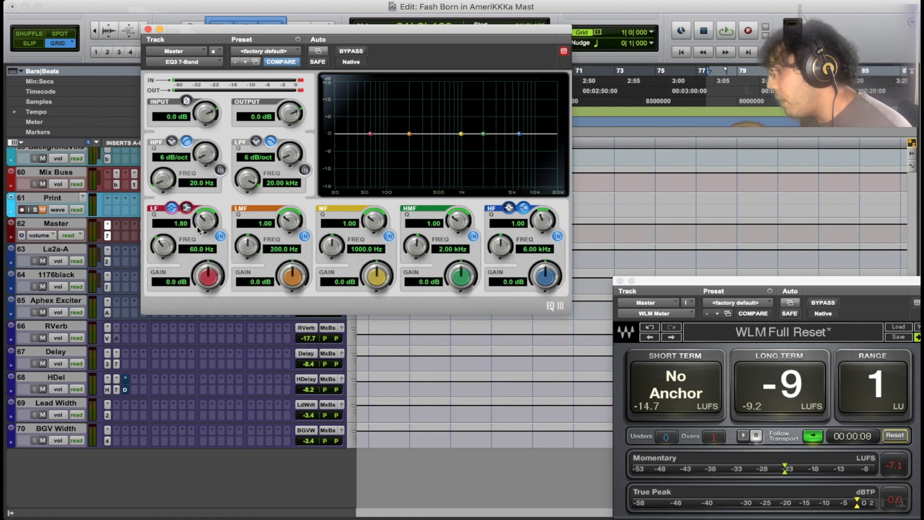
- Boost the LF band's gain to about 8.7 dB, and reduce it by ear to about 2.6 dB during playback
{"action": "left_click_drag", "start_coordinate": [217, 287], "coordinate": [225, 247]}
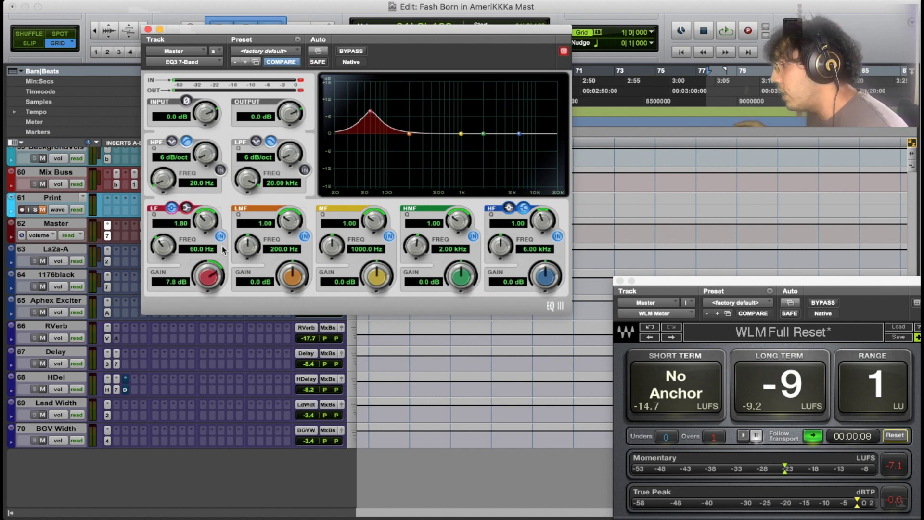
{"action": "left_click_drag", "start_coordinate": [208, 278], "coordinate": [207, 277]}
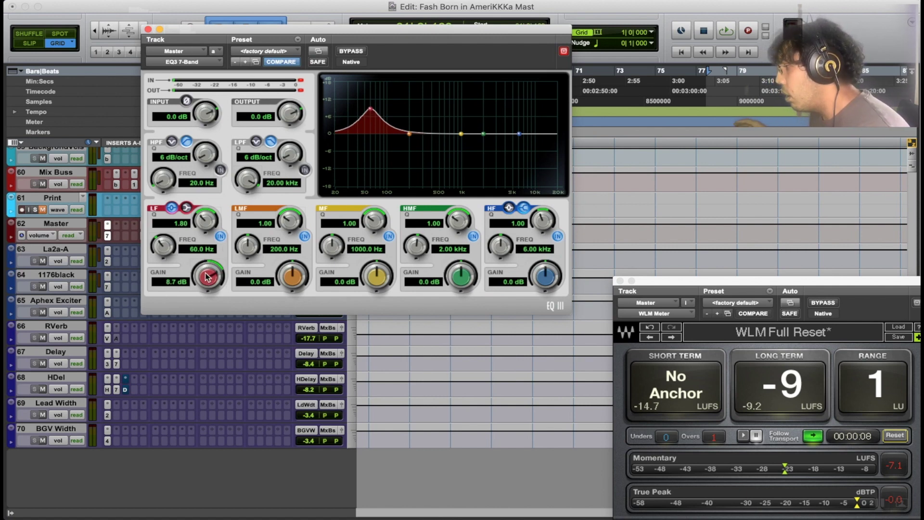
{"action": "key", "text": "space"}
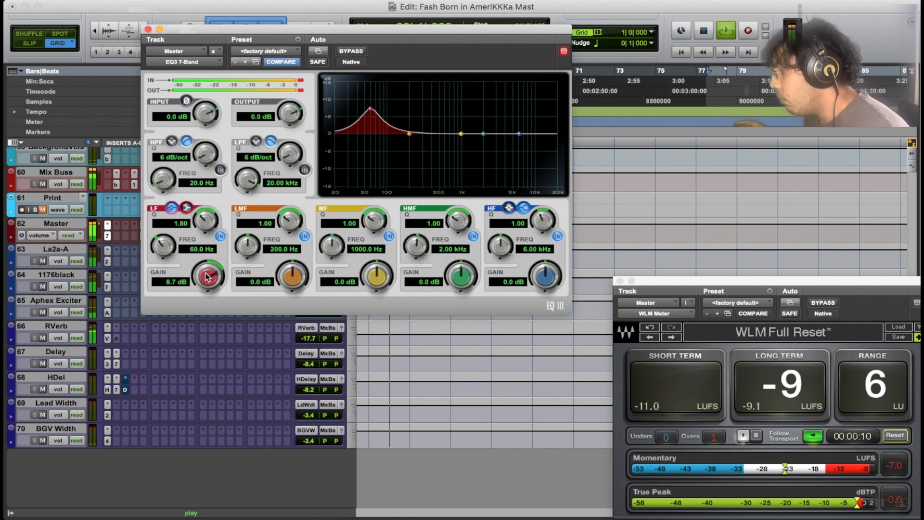
{"action": "left_click_drag", "start_coordinate": [204, 295], "coordinate": [205, 300]}
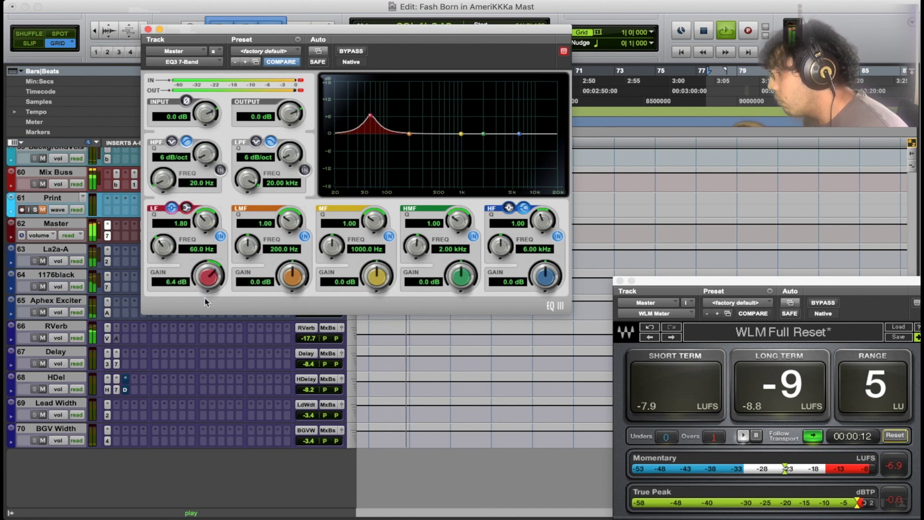
{"action": "key", "text": "space"}
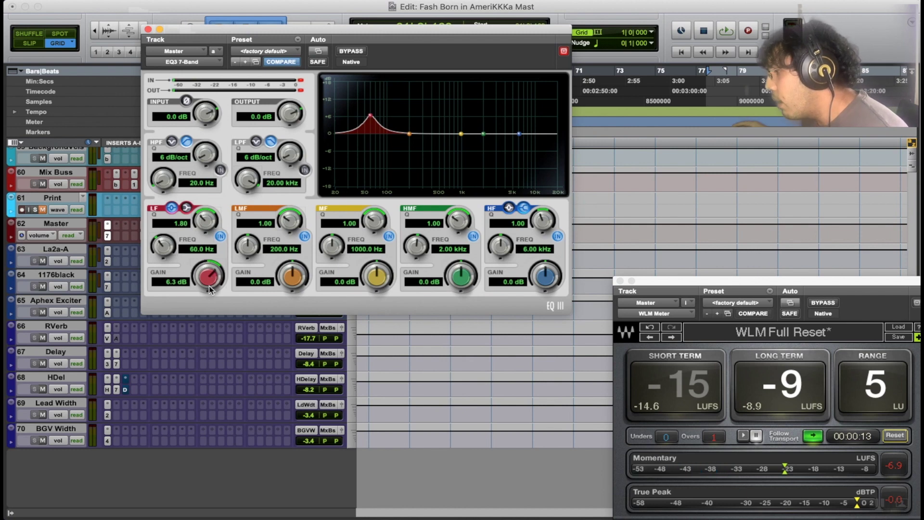
{"action": "key", "text": "space"}
{"action": "left_click_drag", "start_coordinate": [201, 282], "coordinate": [210, 289]}
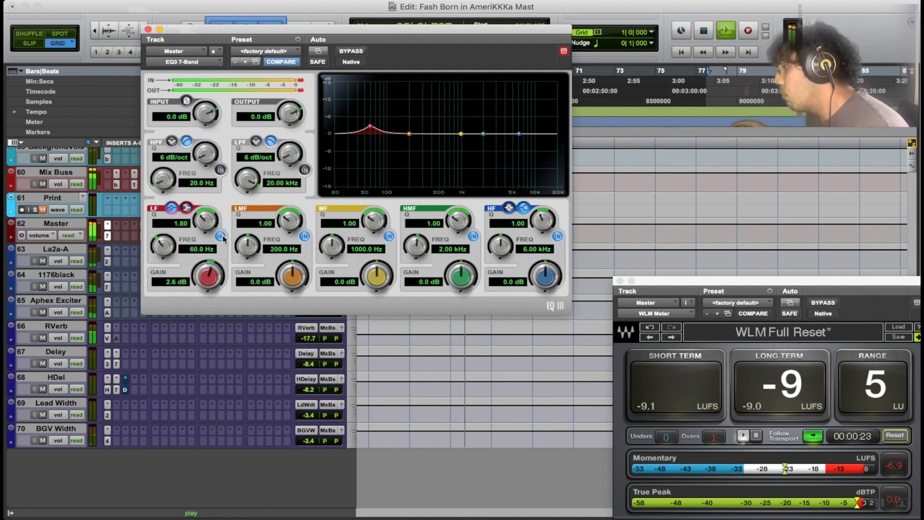
{"action": "key", "text": "space"}
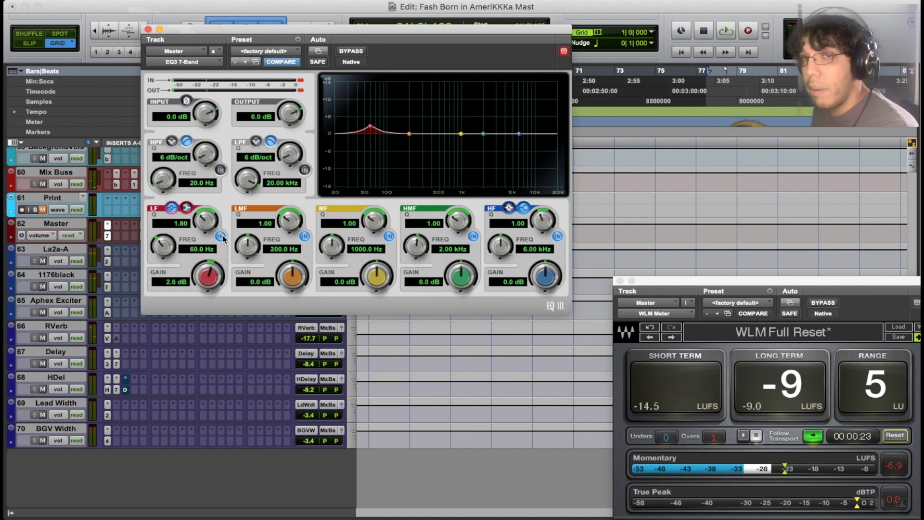
- Compare the LF band bypassed and engaged during playback, trim its gain to about 2.2 dB, and play the section again
{"action": "key", "text": "space"}
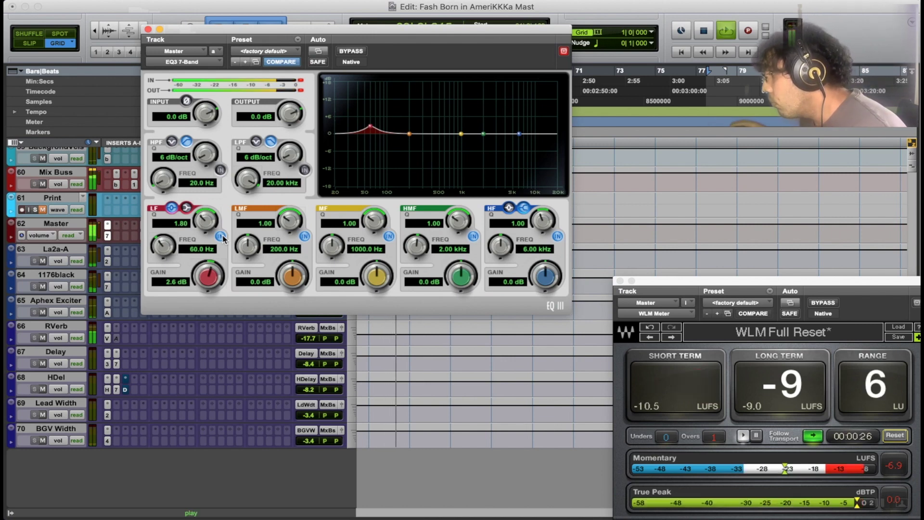
{"action": "left_click", "coordinate": [221, 237]}
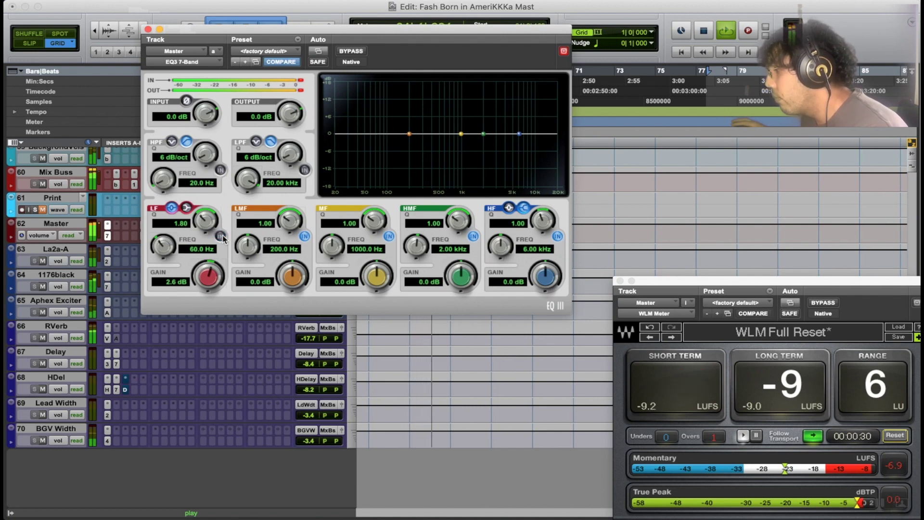
{"action": "left_click", "coordinate": [221, 237]}
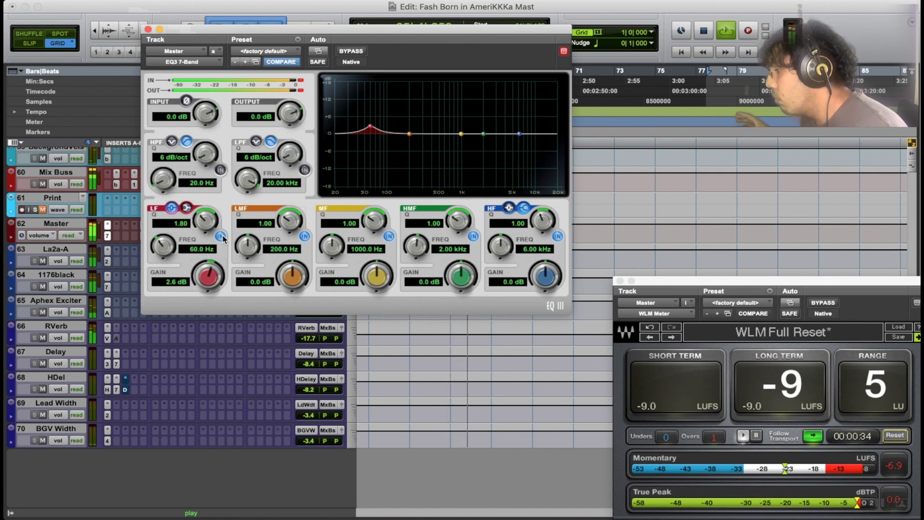
{"action": "left_click", "coordinate": [221, 237]}
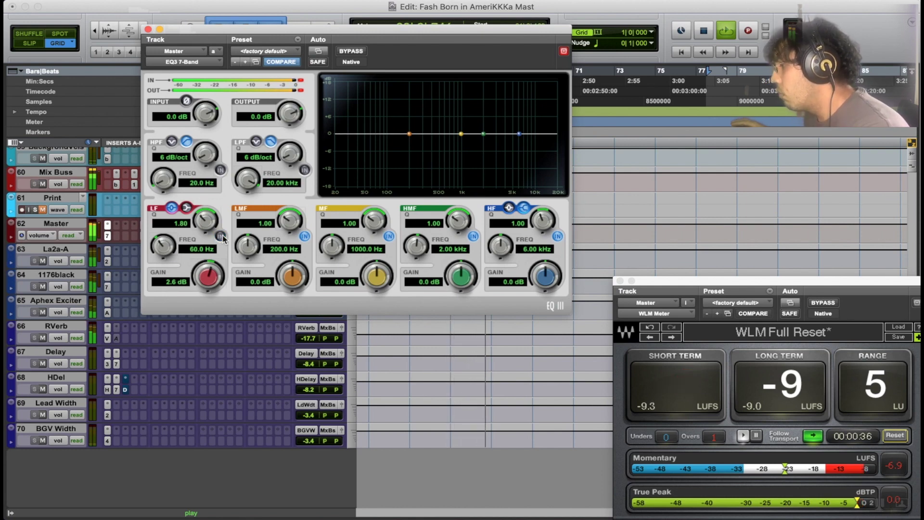
{"action": "left_click", "coordinate": [221, 237]}
{"action": "key", "text": "space"}
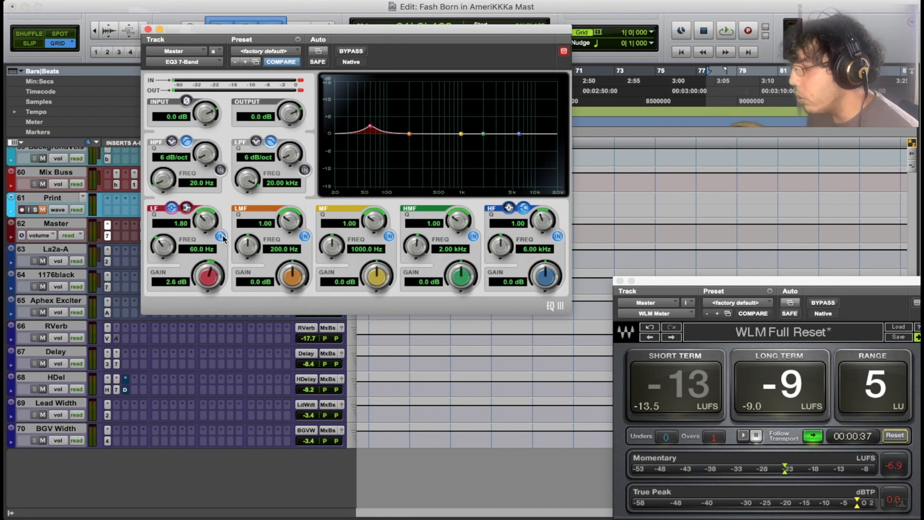
{"action": "left_click_drag", "start_coordinate": [213, 273], "coordinate": [214, 275]}
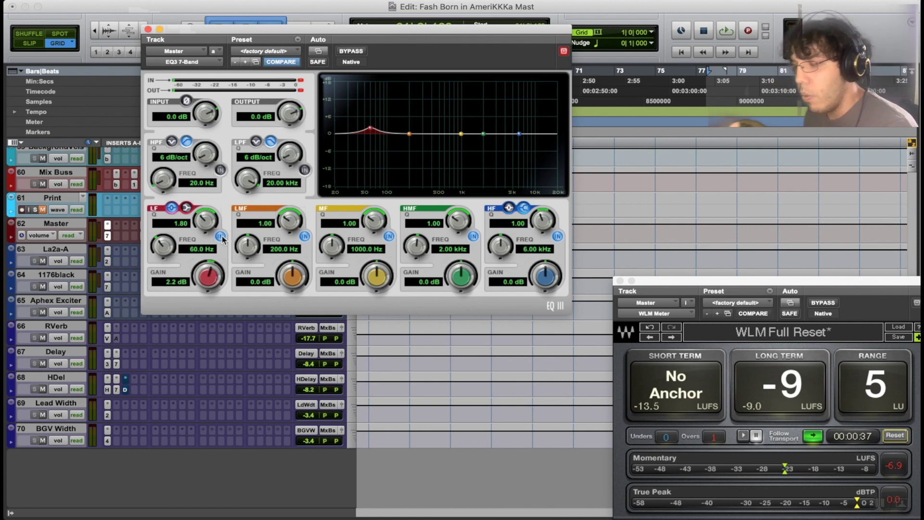
{"action": "key", "text": "space"}
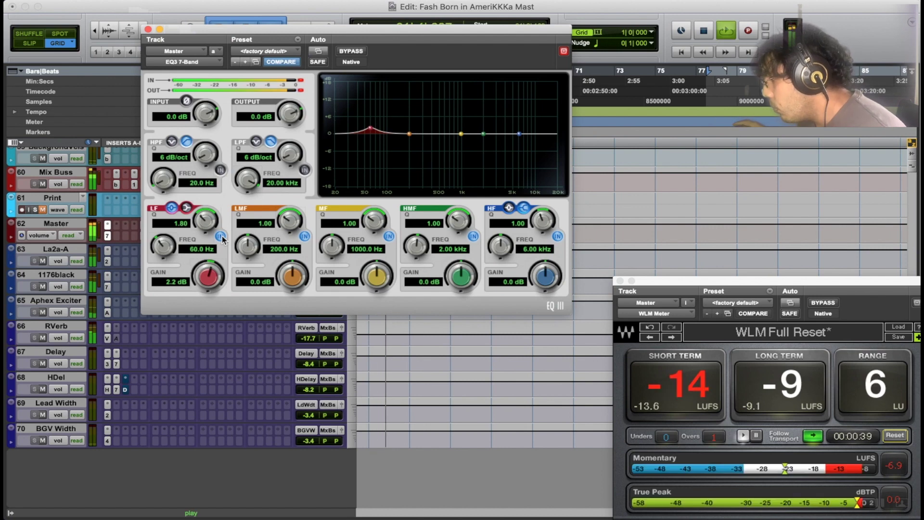
- Toggle the EQ's LF band out and back in twice during playback to judge the 60 Hz boost
{"action": "left_click", "coordinate": [222, 237]}
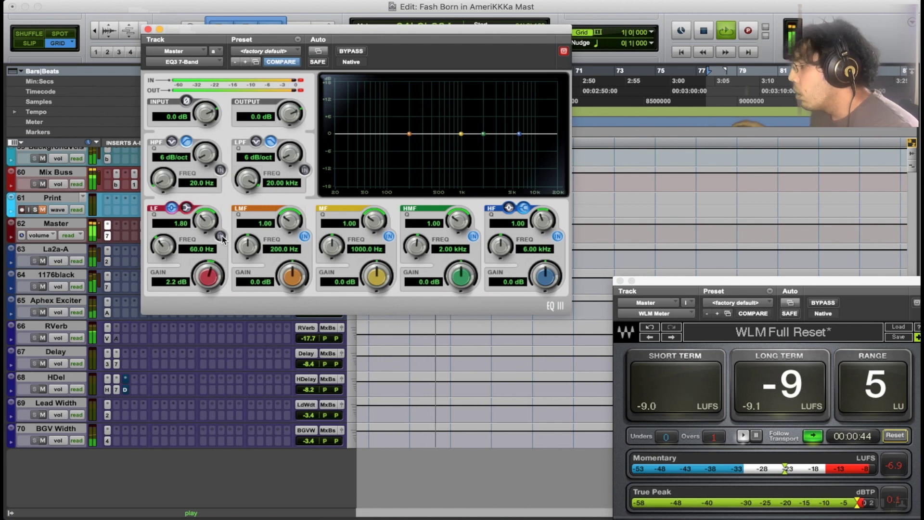
{"action": "left_click", "coordinate": [222, 238]}
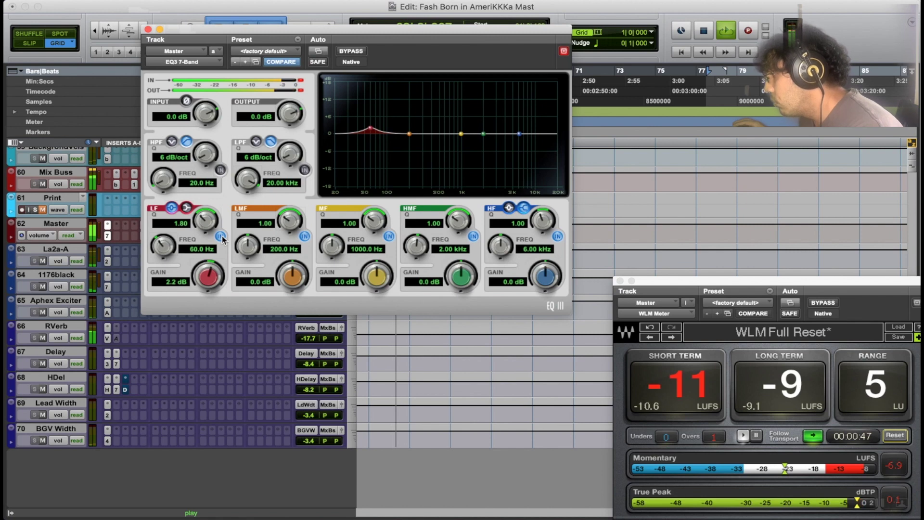
{"action": "left_click", "coordinate": [221, 237]}
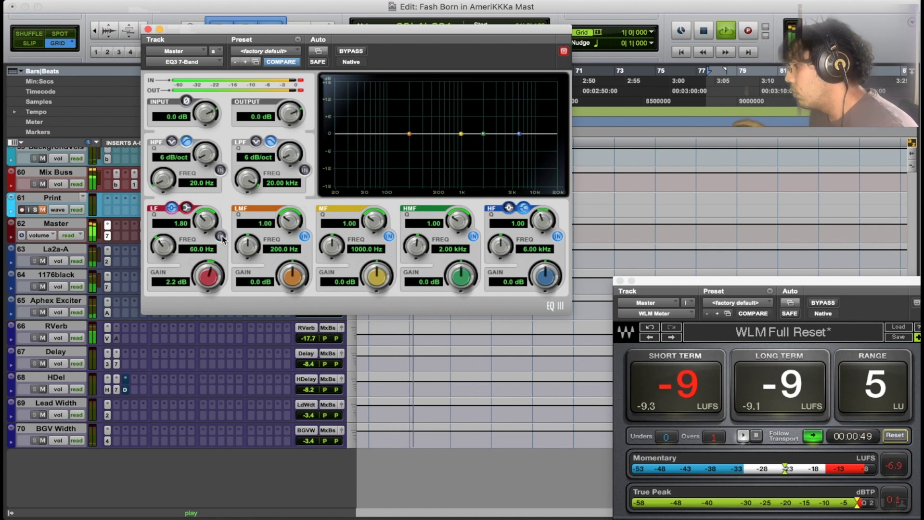
{"action": "left_click", "coordinate": [221, 237]}
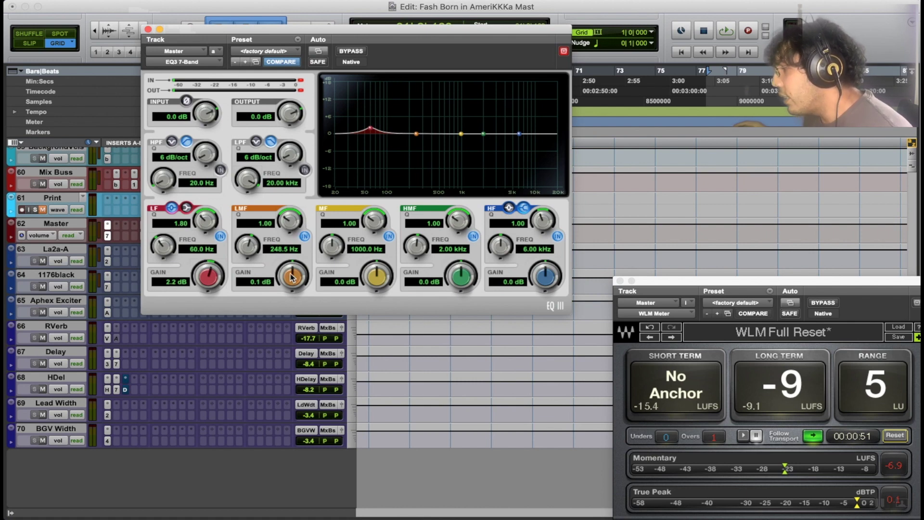
- Boost the LMF band's gain to about 7.2 dB and sweep its frequency to about 348.5 Hz during playback
{"action": "left_click_drag", "start_coordinate": [291, 247], "coordinate": [293, 239]}
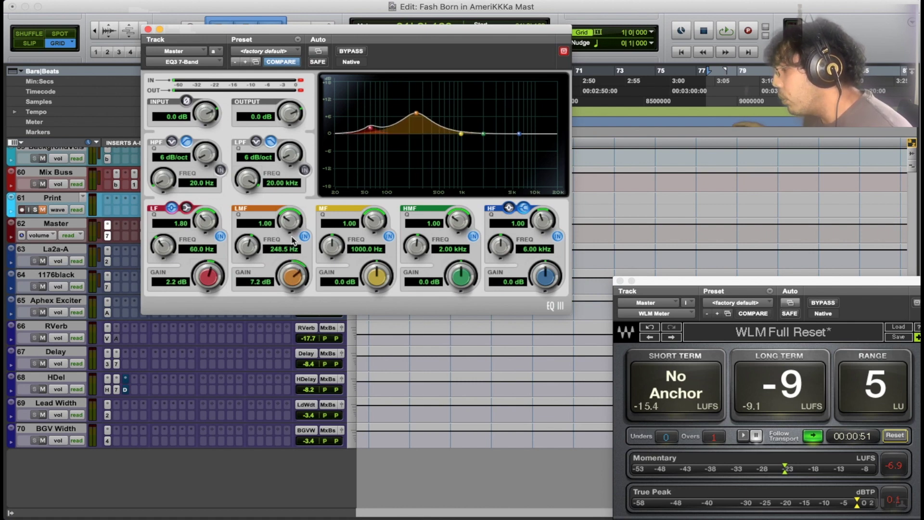
{"action": "key", "text": "space"}
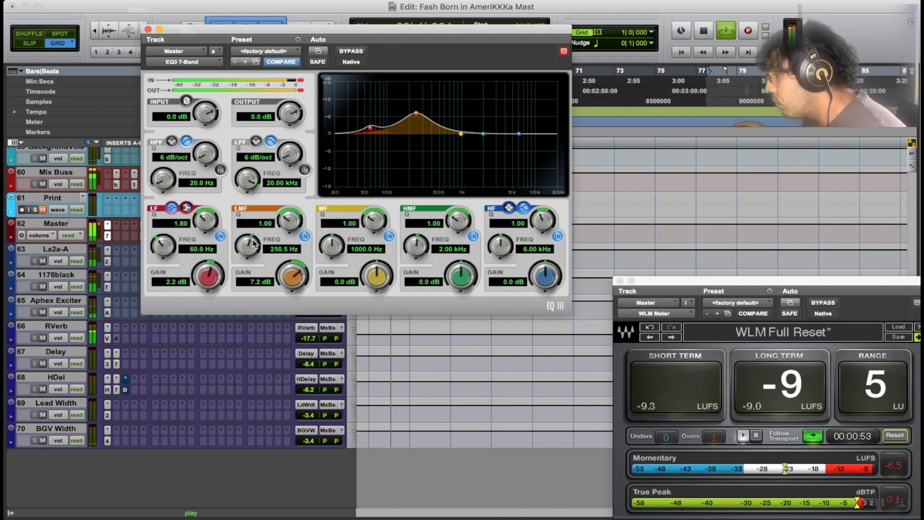
{"action": "left_click_drag", "start_coordinate": [254, 248], "coordinate": [261, 227]}
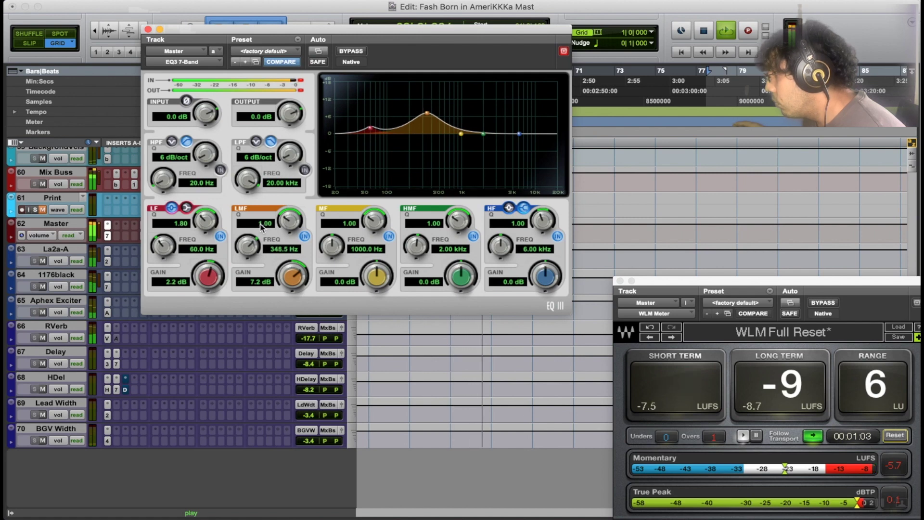
- Reduce the LMF band's gain by ear to about 2.6 dB and stop playback
{"action": "left_click_drag", "start_coordinate": [292, 278], "coordinate": [297, 328]}
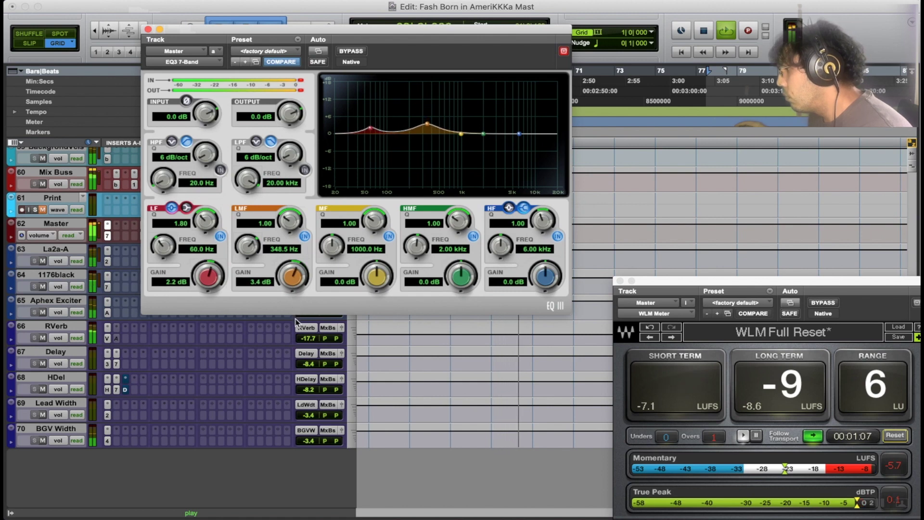
{"action": "left_click_drag", "start_coordinate": [301, 287], "coordinate": [302, 294]}
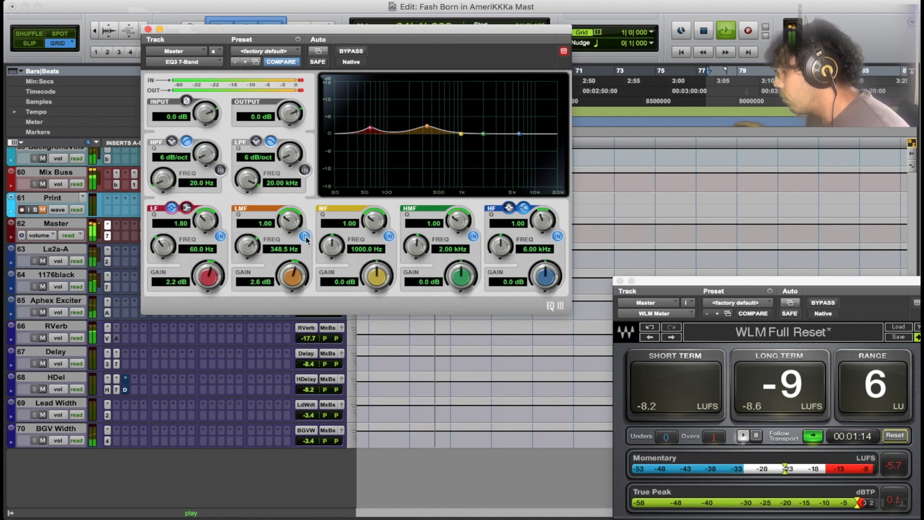
{"action": "key", "text": "space"}
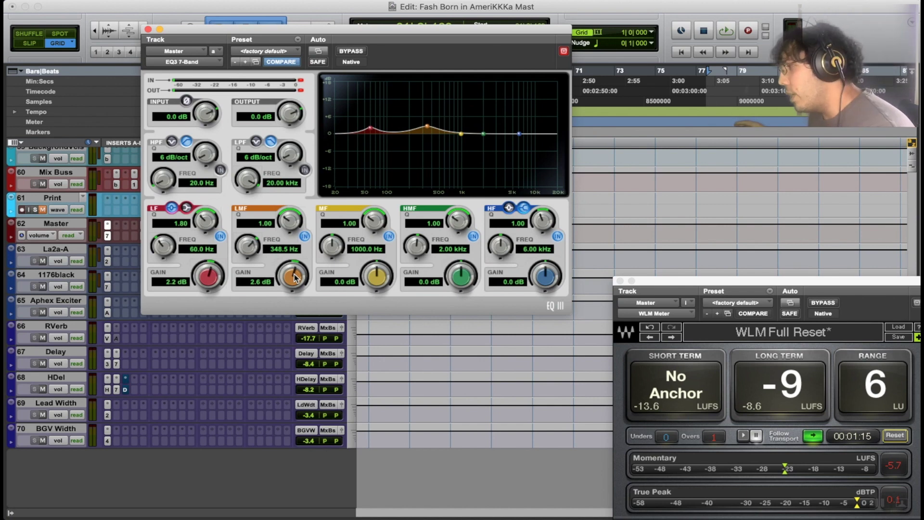
- During playback, lower the LMF gain to about 1.4 dB, compare the band bypassed and engaged, and settle its gain at about 2 dB
{"action": "key", "text": "space"}
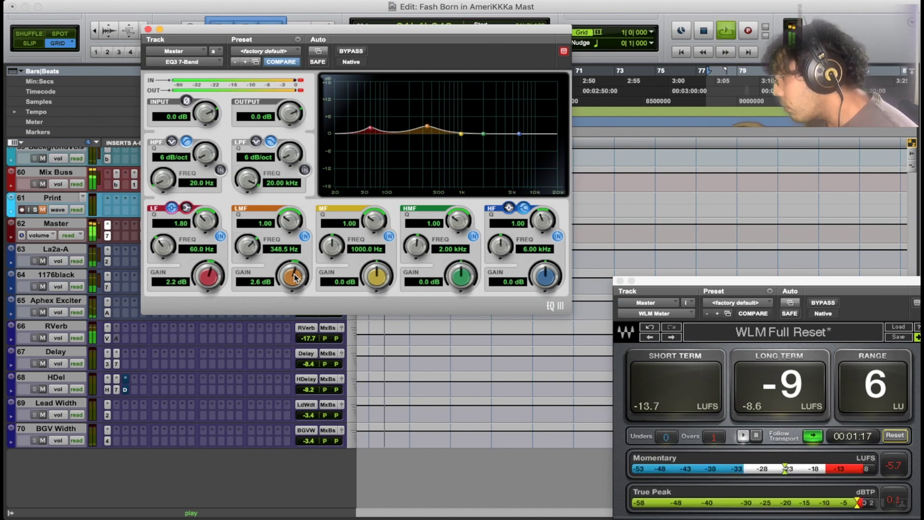
{"action": "left_click_drag", "start_coordinate": [296, 278], "coordinate": [295, 288]}
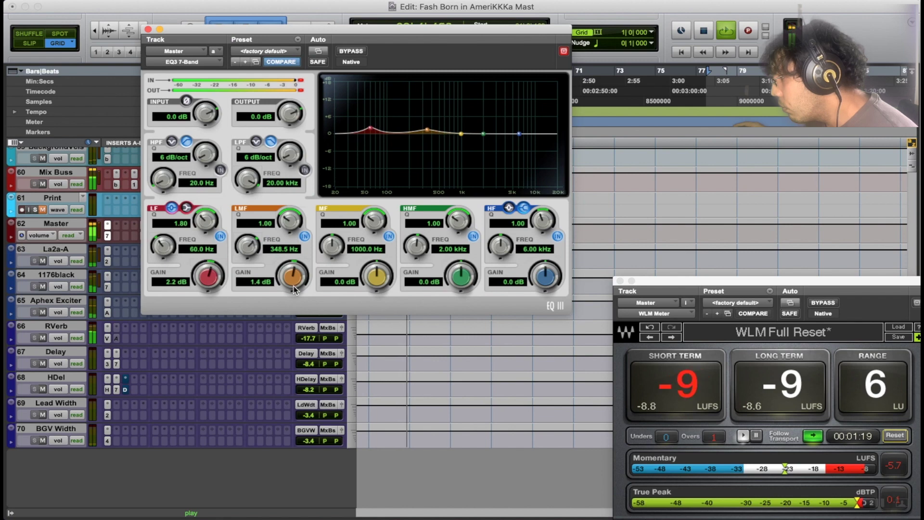
{"action": "left_click", "coordinate": [305, 236]}
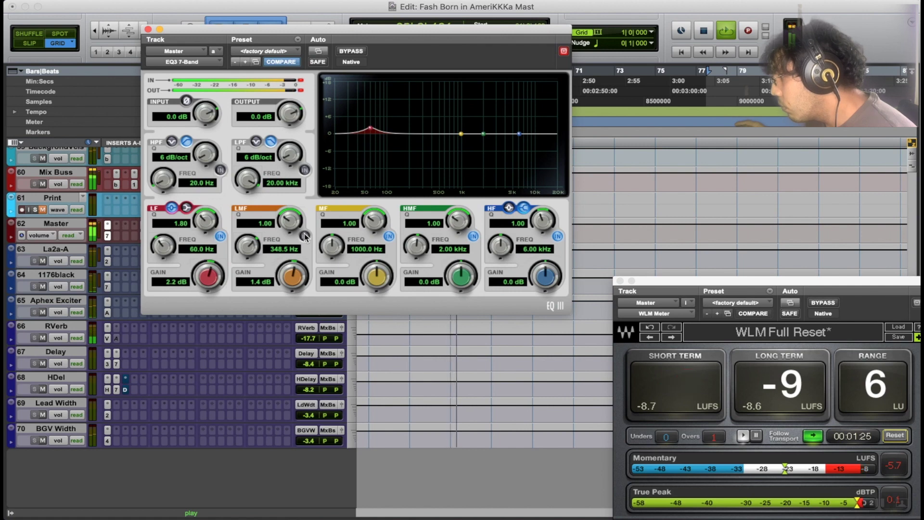
{"action": "left_click", "coordinate": [305, 236]}
{"action": "left_click_drag", "start_coordinate": [300, 280], "coordinate": [300, 278]}
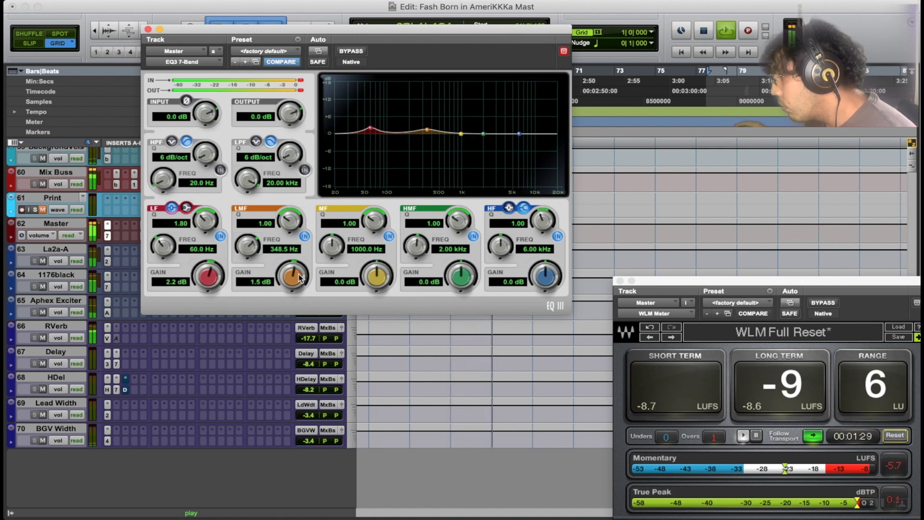
{"action": "scroll", "coordinate": [299, 278], "scroll_direction": "up", "scroll_amount": 8}
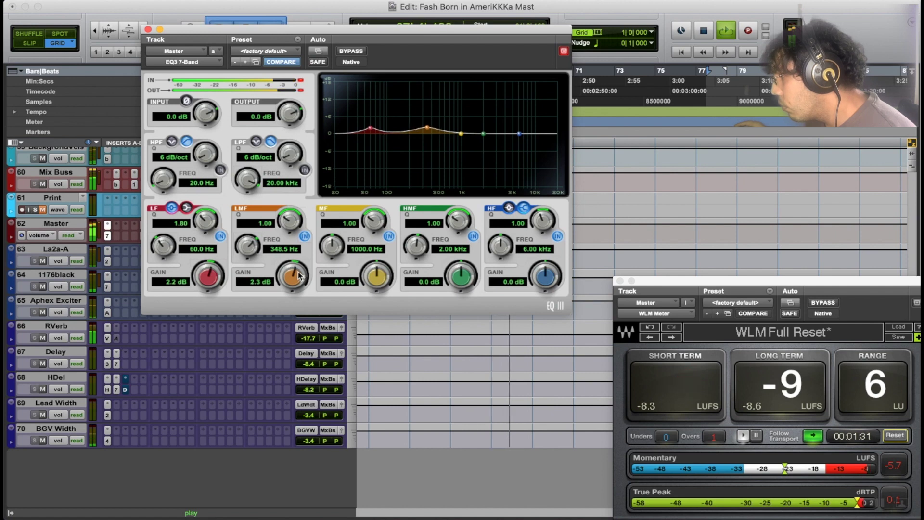
{"action": "scroll", "coordinate": [299, 279], "scroll_direction": "down", "scroll_amount": 3}
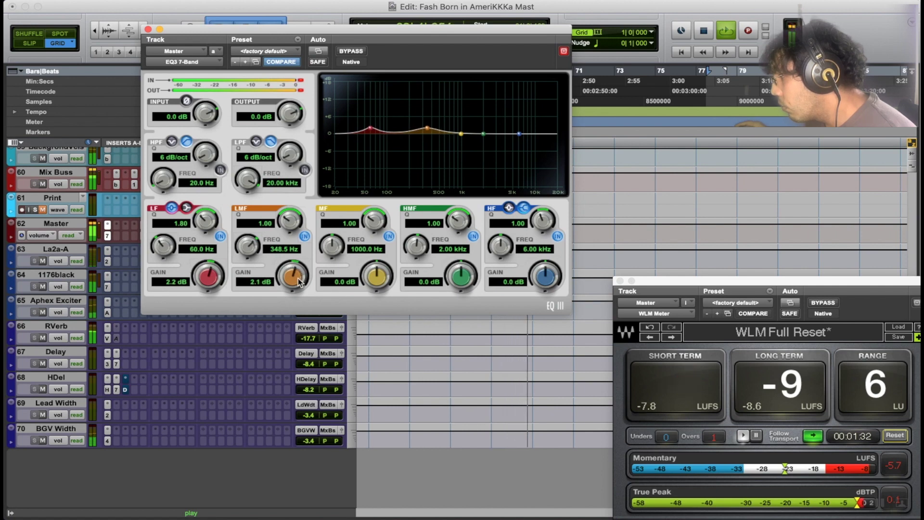
- Compare the LMF band bypassed and engaged several times while the section plays, leaving the band engaged
{"action": "left_click", "coordinate": [304, 236]}
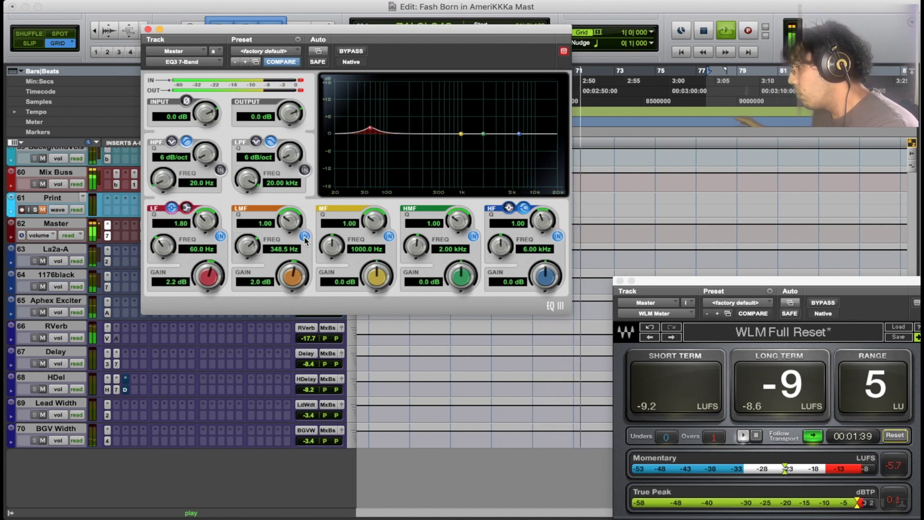
{"action": "left_click", "coordinate": [304, 236]}
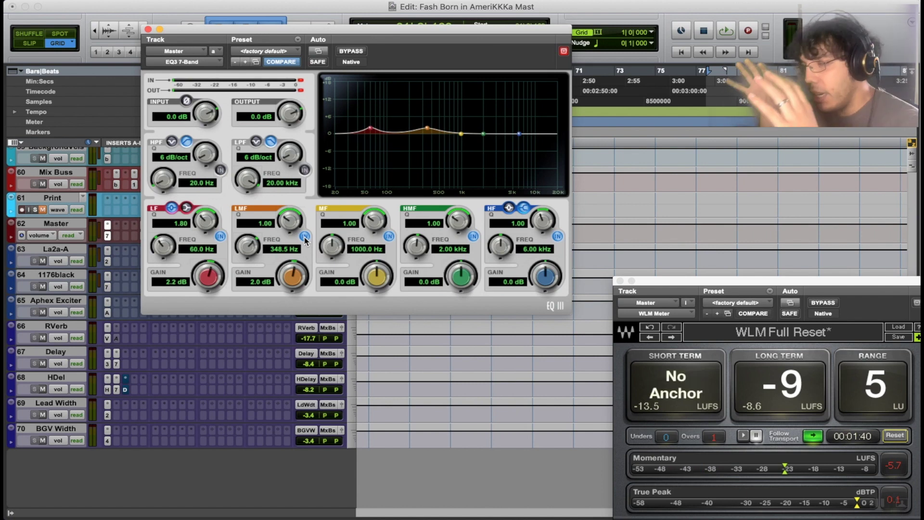
{"action": "key", "text": "space"}
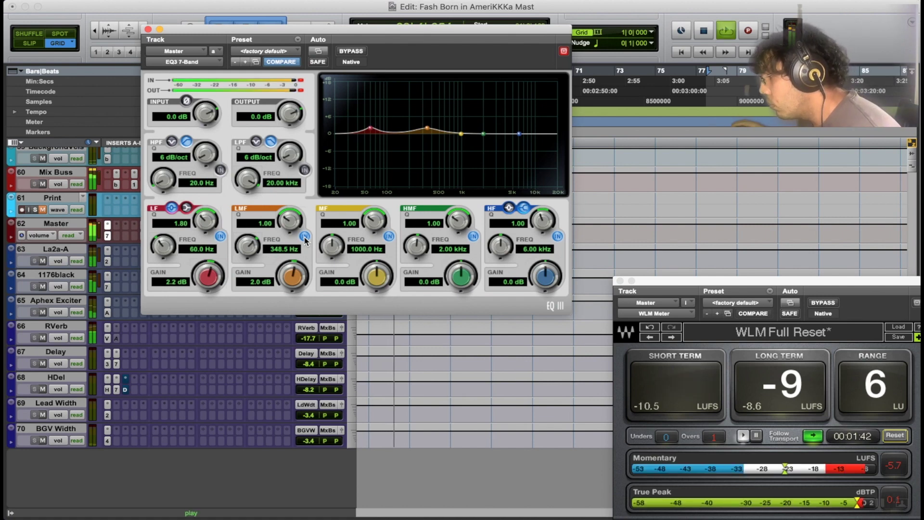
{"action": "left_click", "coordinate": [304, 236]}
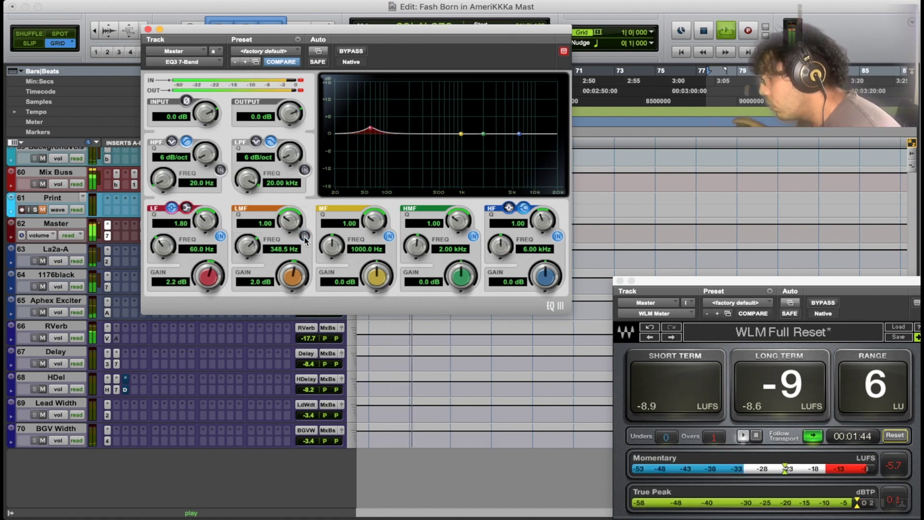
{"action": "left_click", "coordinate": [304, 237]}
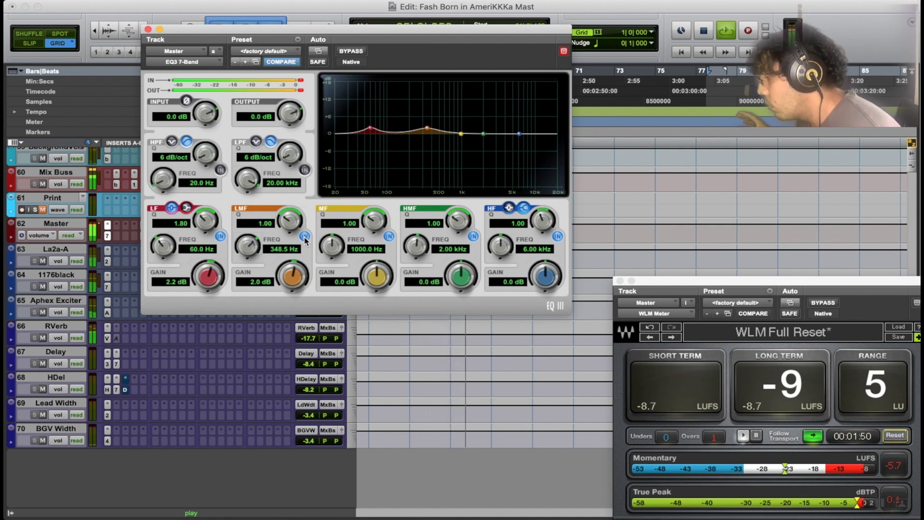
{"action": "left_click", "coordinate": [305, 237]}
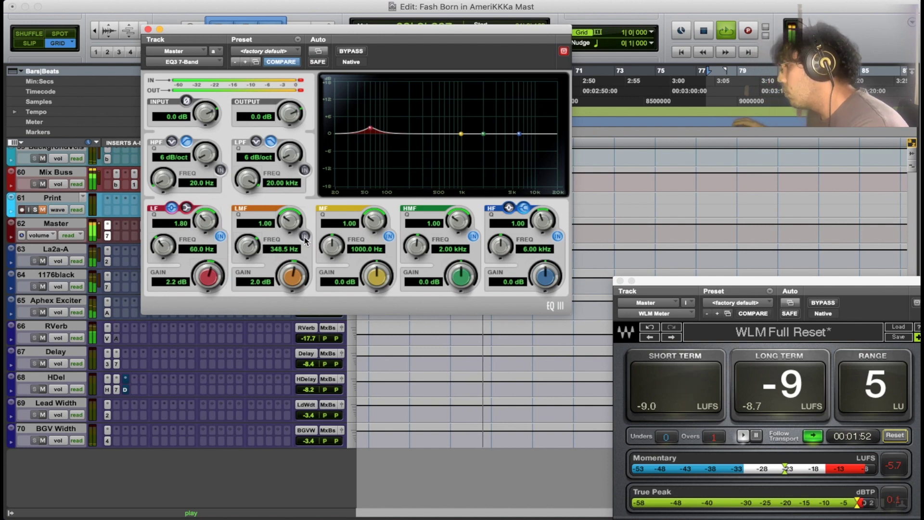
{"action": "left_click", "coordinate": [304, 237]}
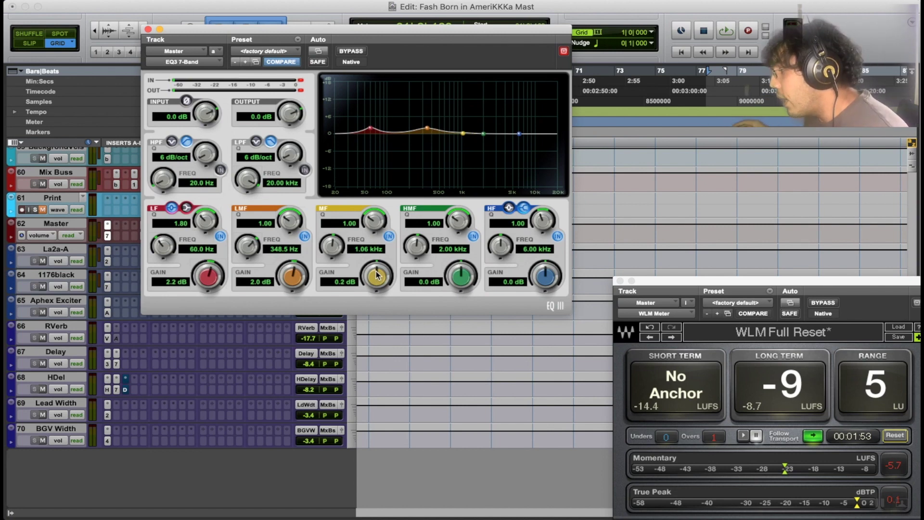
- Boost the MF band at 1.06 kHz by about 1.7 dB and play the section
{"action": "mouse_move", "coordinate": [379, 270]}
{"action": "left_mouse_down"}
{"action": "mouse_move", "coordinate": [382, 261]}
{"action": "mouse_move", "coordinate": [381, 275]}
{"action": "left_mouse_up"}
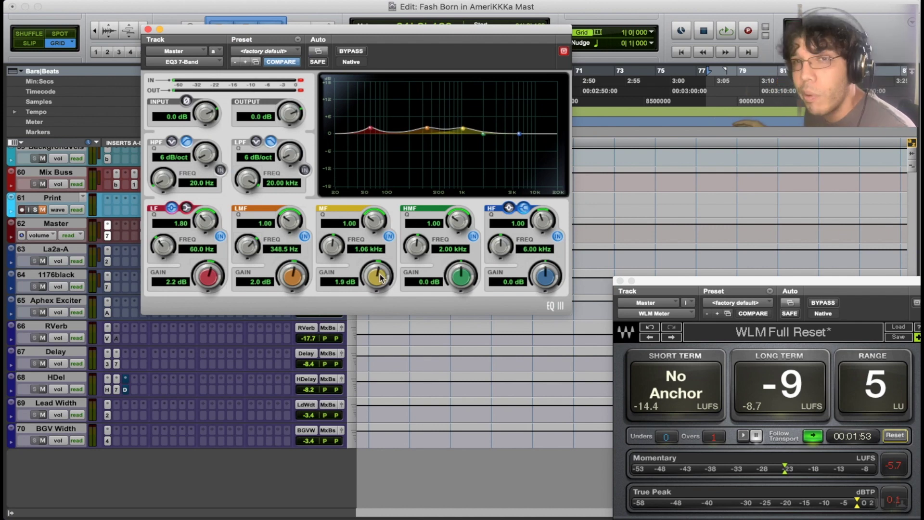
{"action": "left_click_drag", "start_coordinate": [381, 278], "coordinate": [368, 305]}
{"action": "key", "text": "space"}
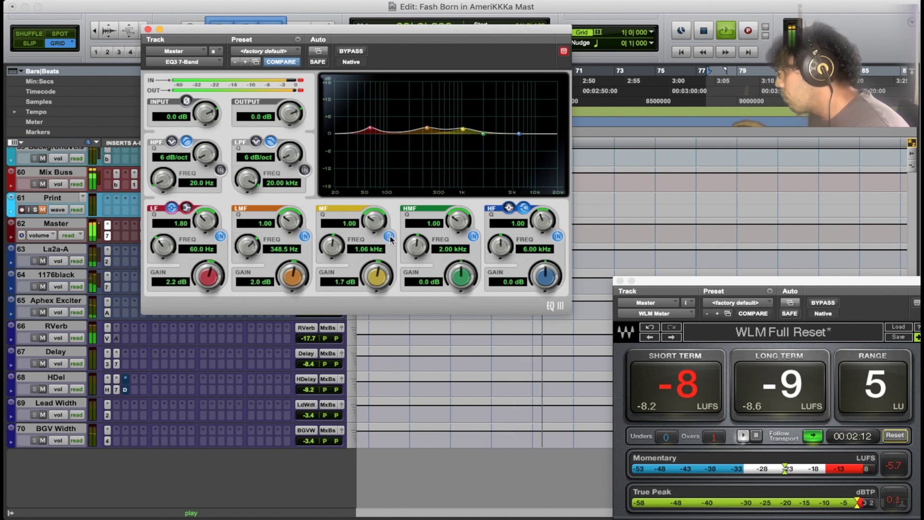
- Compare the MF band bypassed and engaged over repeated playback of the section, leaving the band engaged
{"action": "left_click", "coordinate": [390, 236]}
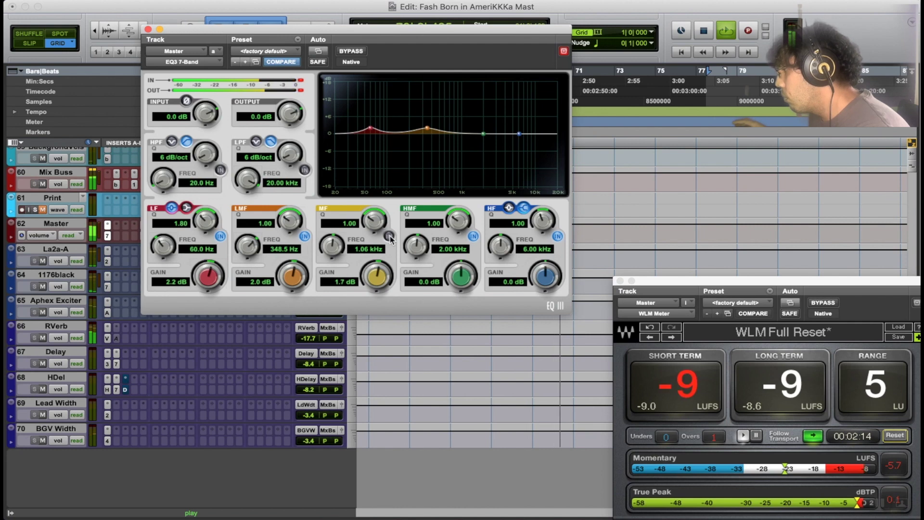
{"action": "left_click", "coordinate": [390, 236]}
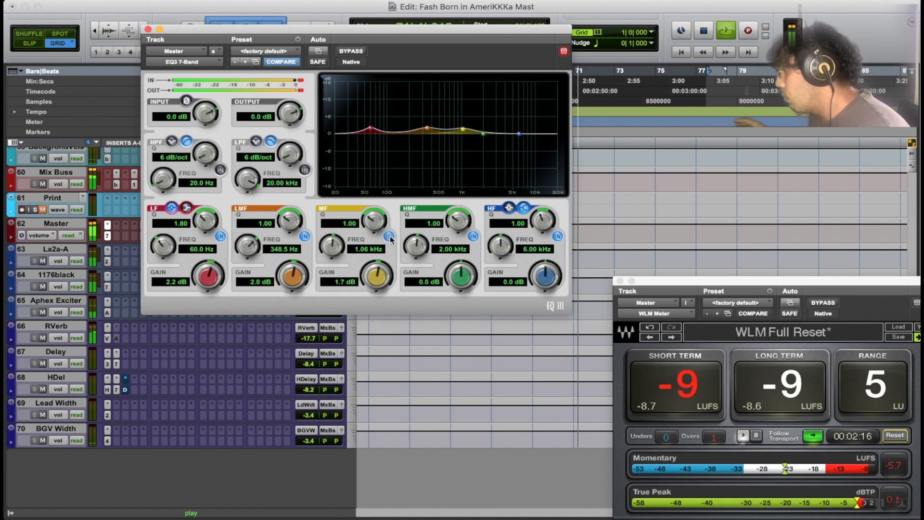
{"action": "key", "text": "space"}
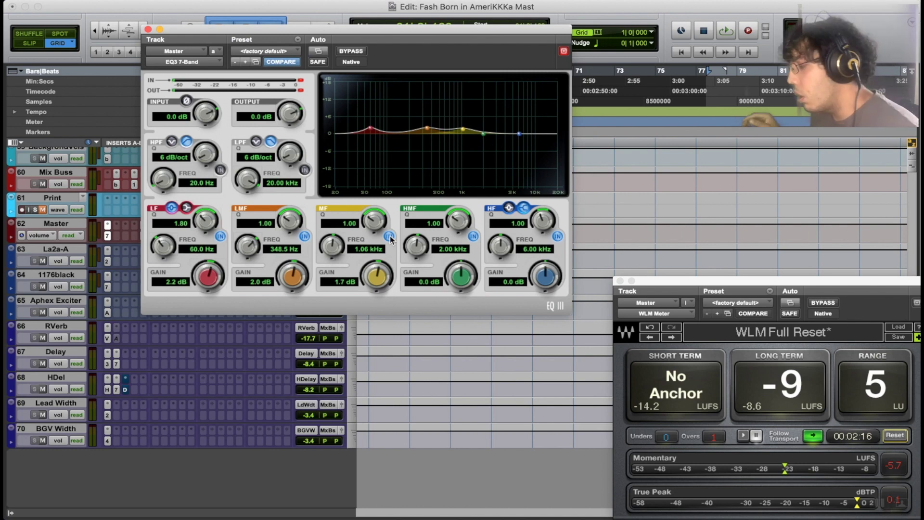
{"action": "key", "text": "space"}
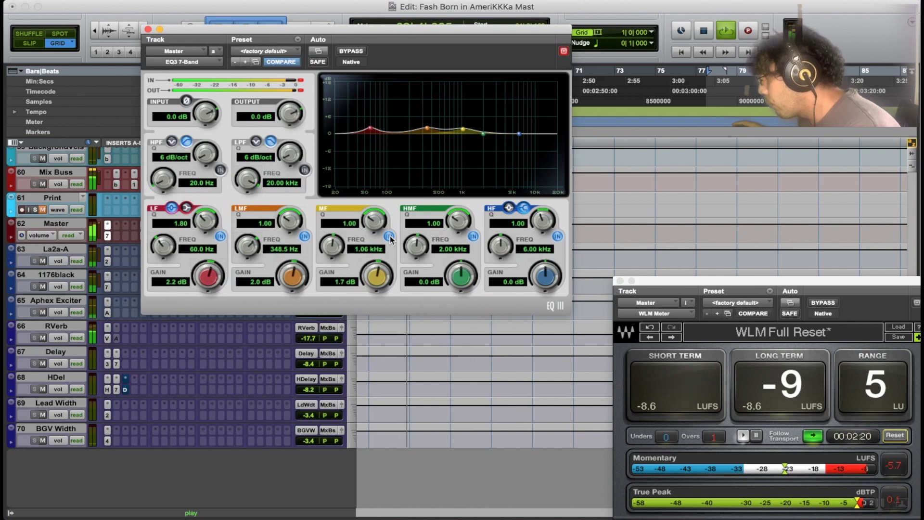
{"action": "left_click", "coordinate": [389, 236]}
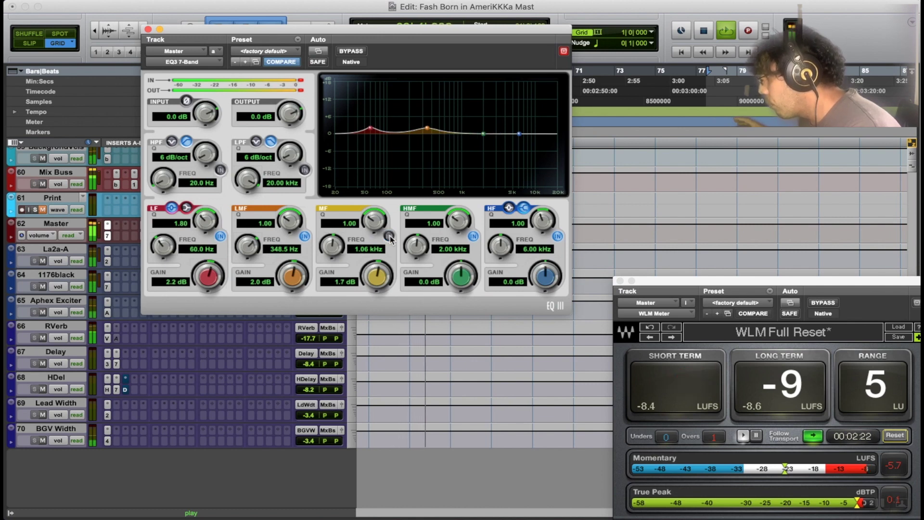
{"action": "left_click", "coordinate": [389, 236]}
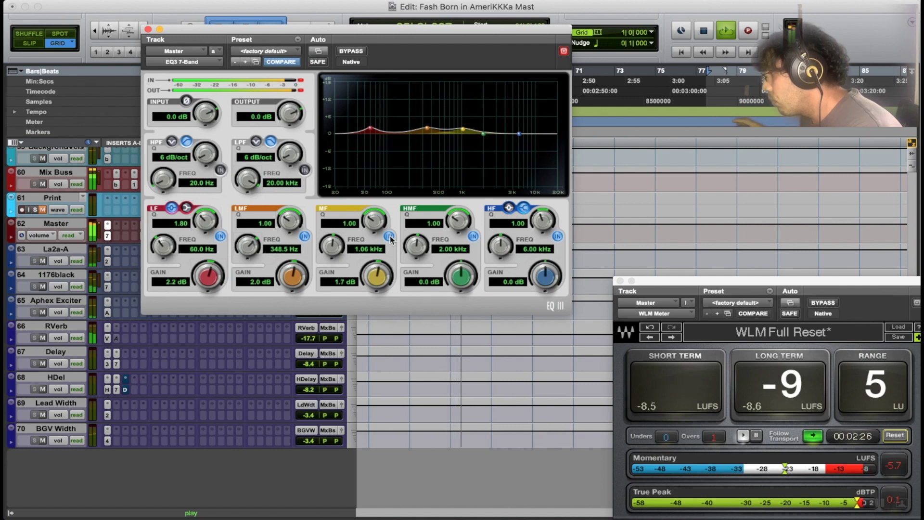
{"action": "left_click", "coordinate": [388, 236]}
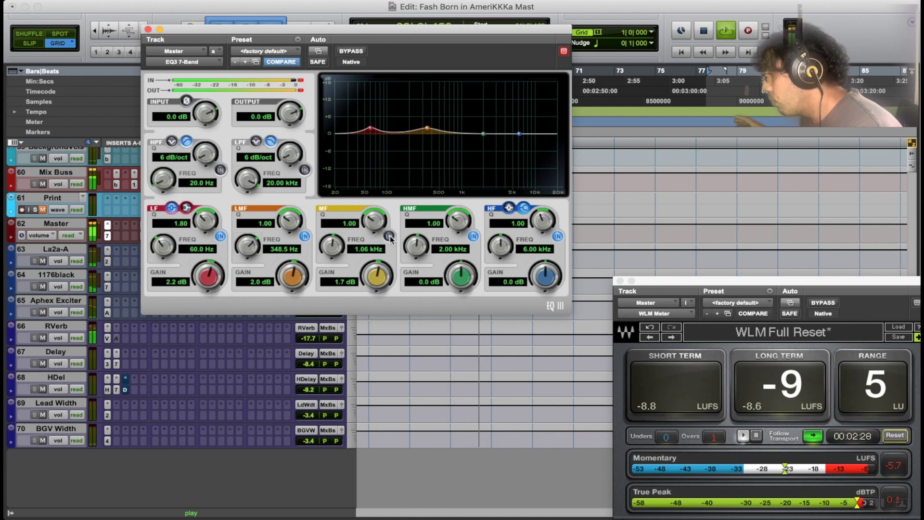
{"action": "left_click", "coordinate": [389, 236]}
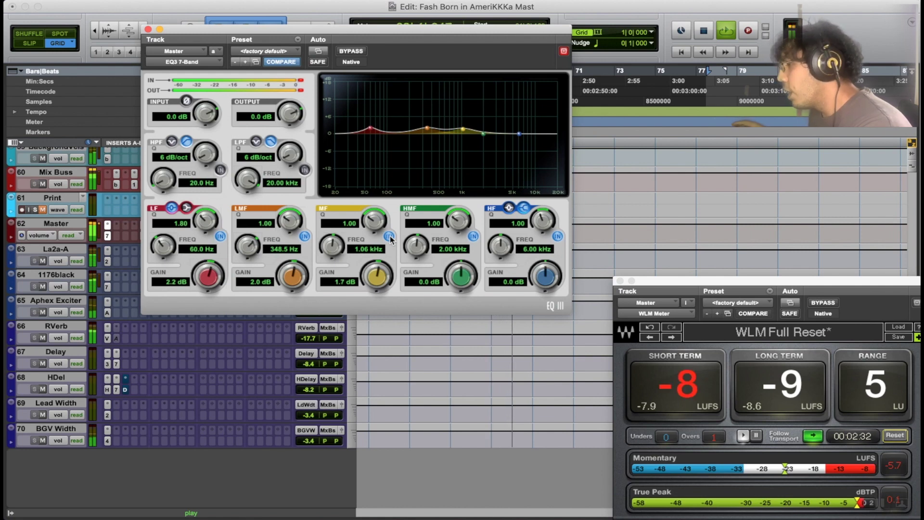
{"action": "key", "text": "space"}
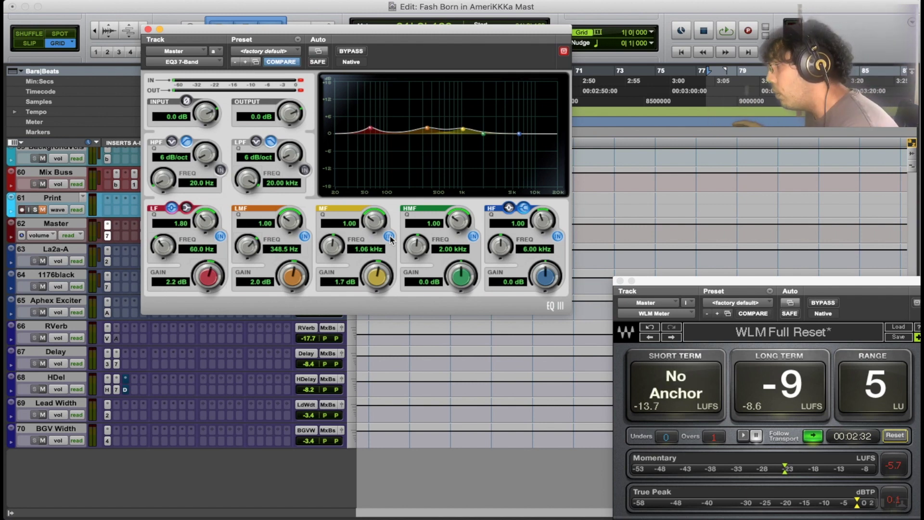
{"action": "key", "text": "space"}
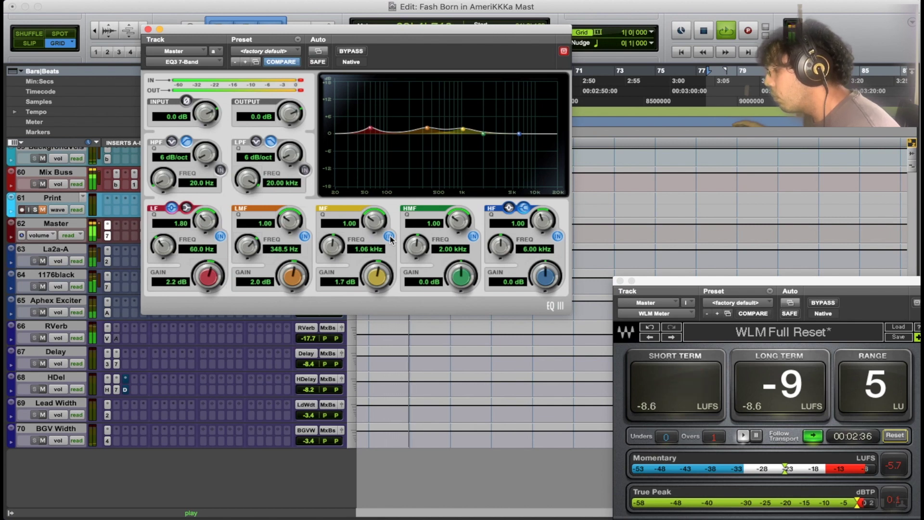
- Replay the section and recheck the MF boost by bypassing the band once and re-engaging it
{"action": "key", "text": "space"}
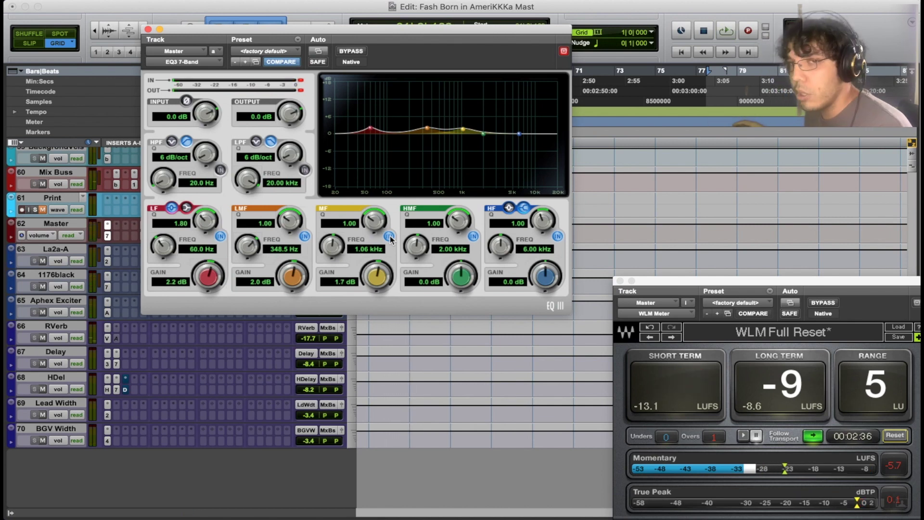
{"action": "key", "text": "space"}
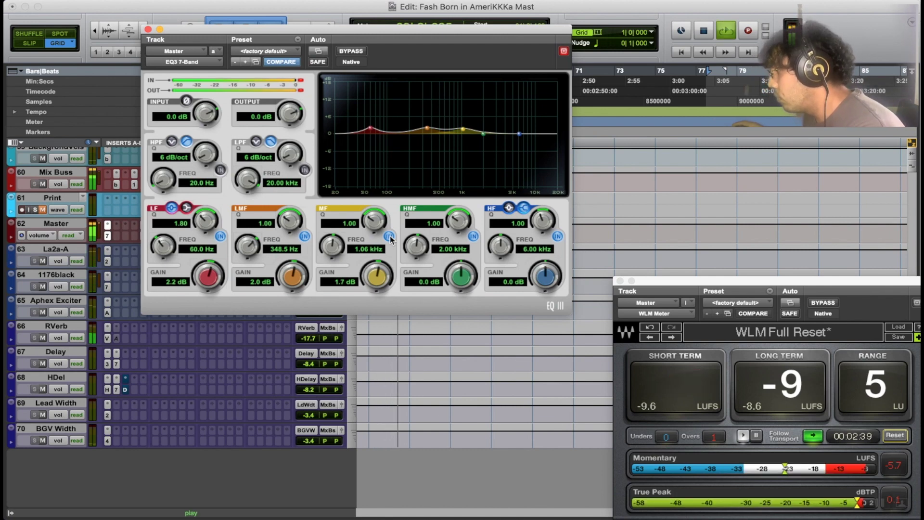
{"action": "key", "text": "space"}
{"action": "left_click", "coordinate": [390, 237]}
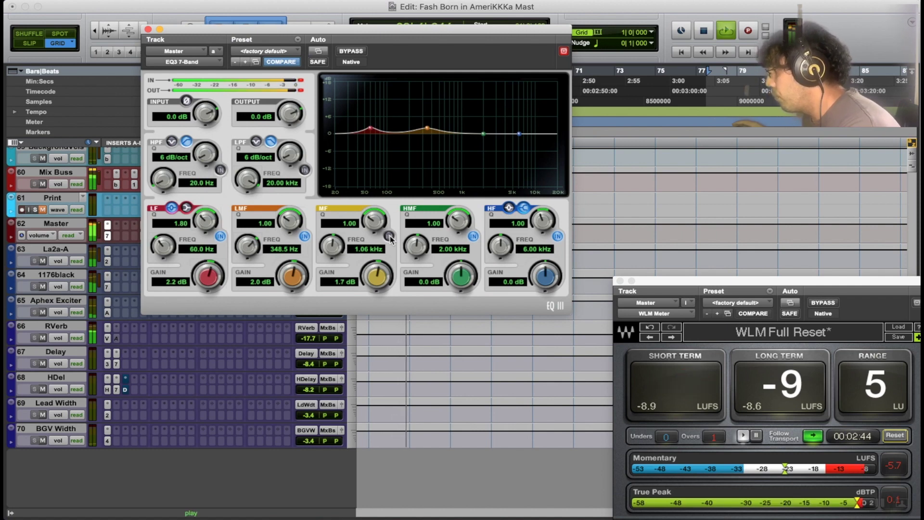
{"action": "left_click", "coordinate": [389, 237]}
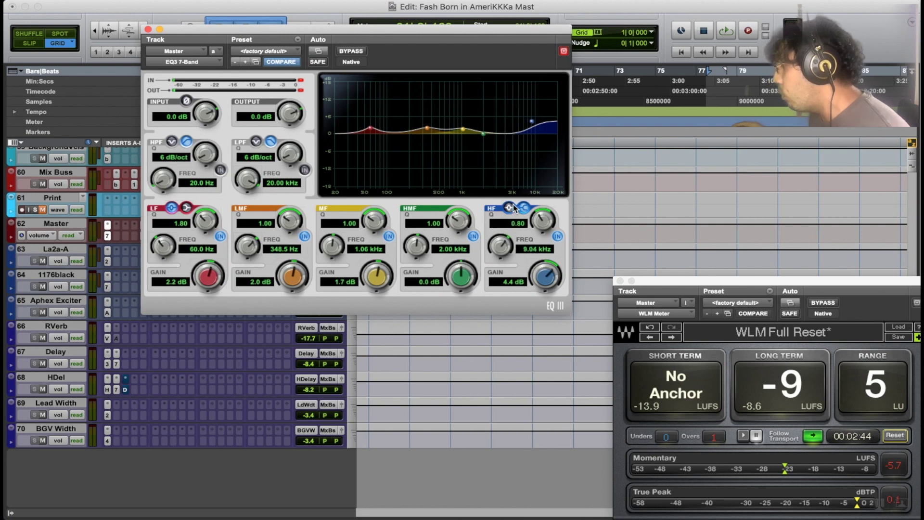
- During playback, set the HF shelf's frequency to about 9.77 kHz and its gain to about 1.9 dB
{"action": "key", "text": "space"}
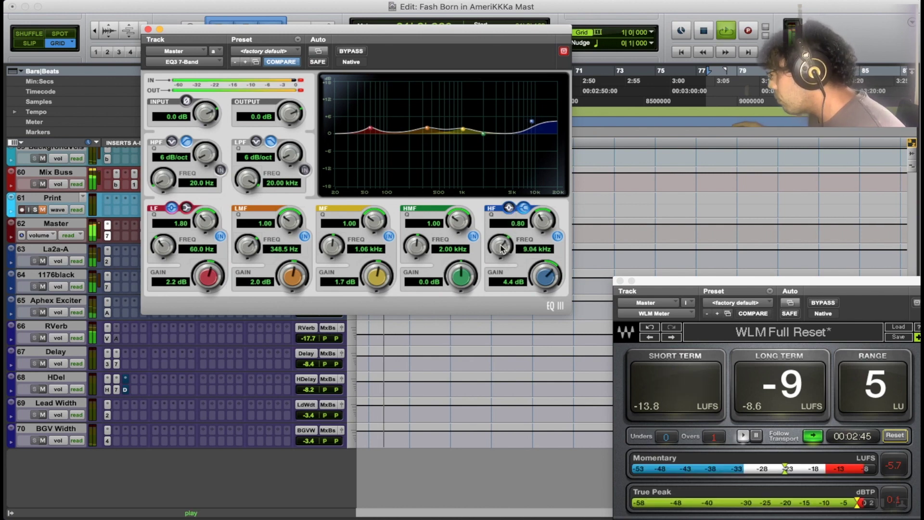
{"action": "left_click_drag", "start_coordinate": [503, 248], "coordinate": [504, 237]}
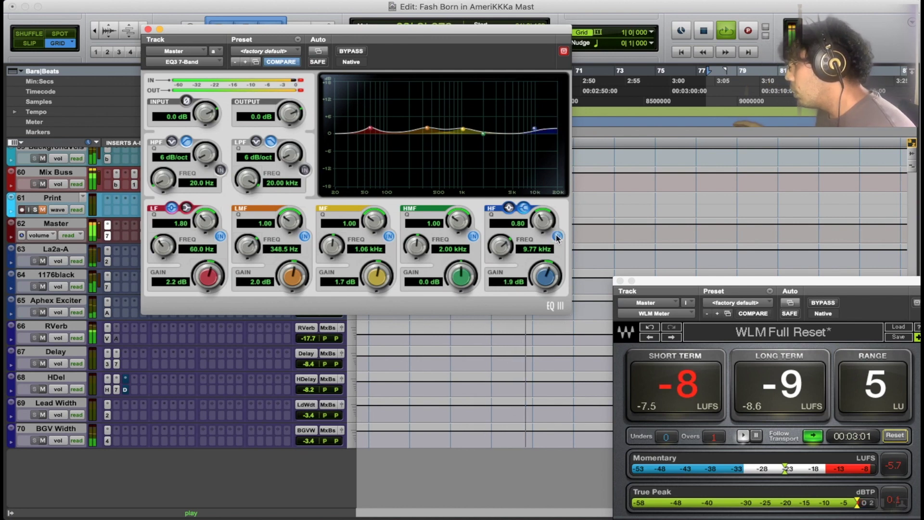
{"action": "key", "text": "space"}
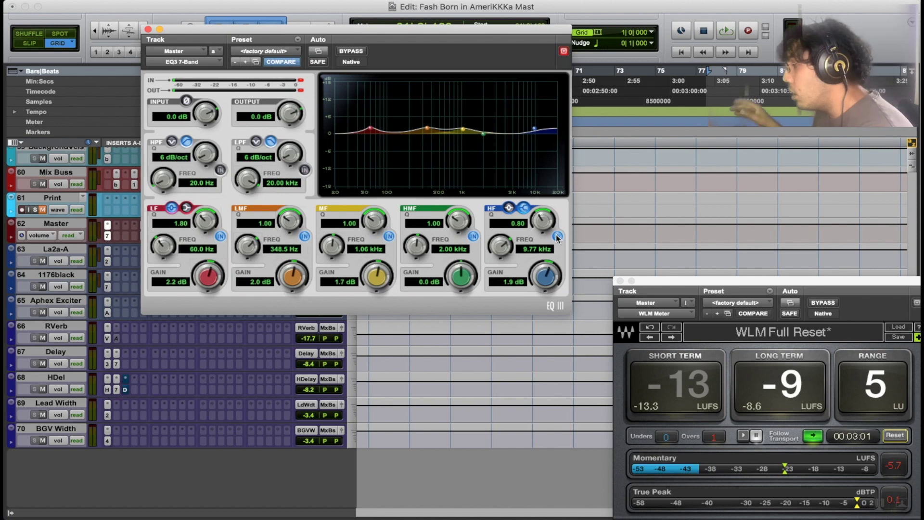
- Play the section and compare the HF band bypassed and engaged, leaving the band engaged
{"action": "key", "text": "space"}
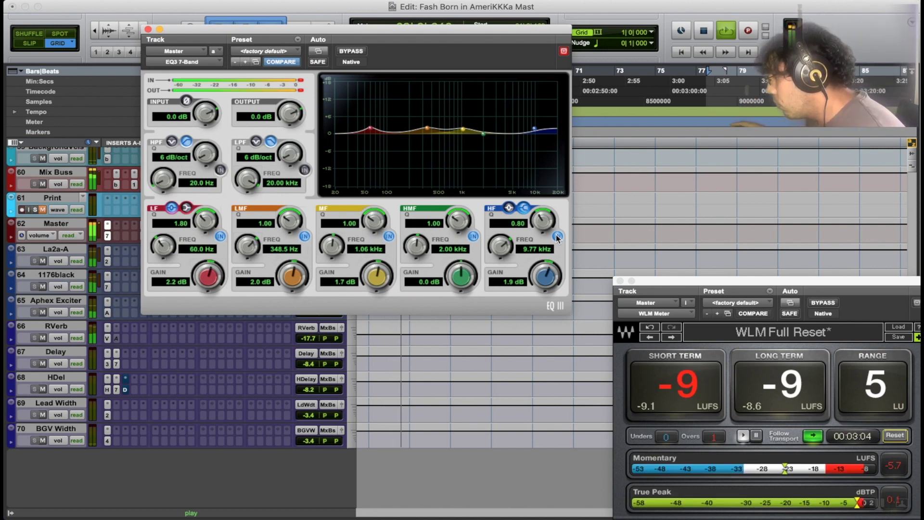
{"action": "left_click", "coordinate": [557, 237]}
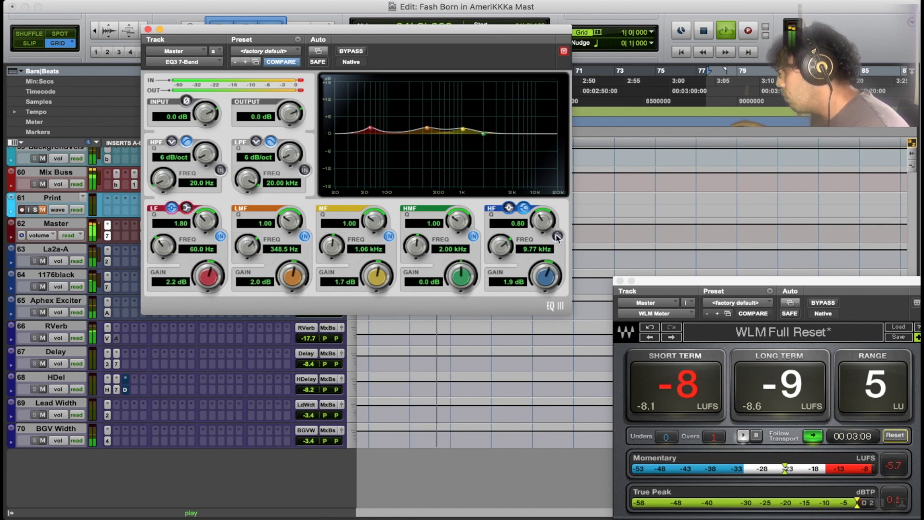
{"action": "left_click", "coordinate": [557, 237]}
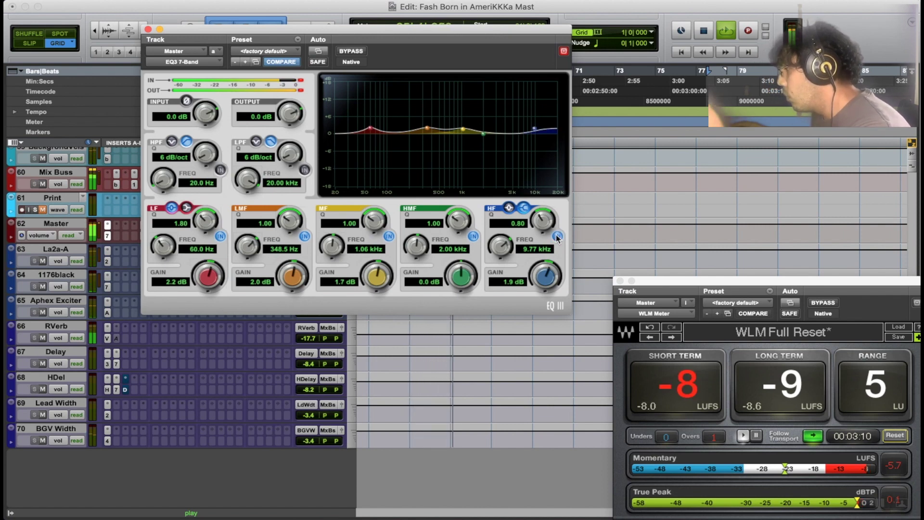
{"action": "key", "text": "space"}
- Lower the HF gain to about 1.1 dB and compare the band bypassed and engaged during playback
{"action": "left_click_drag", "start_coordinate": [551, 282], "coordinate": [551, 294]}
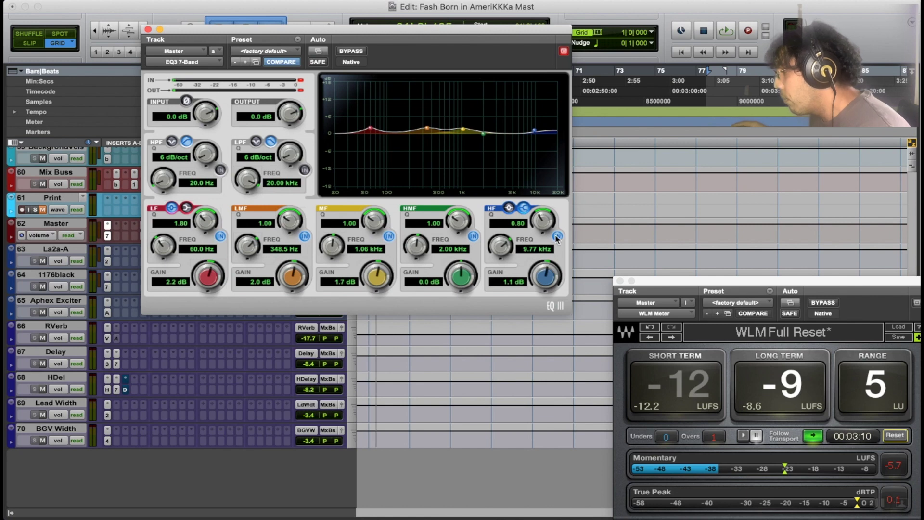
{"action": "key", "text": "space"}
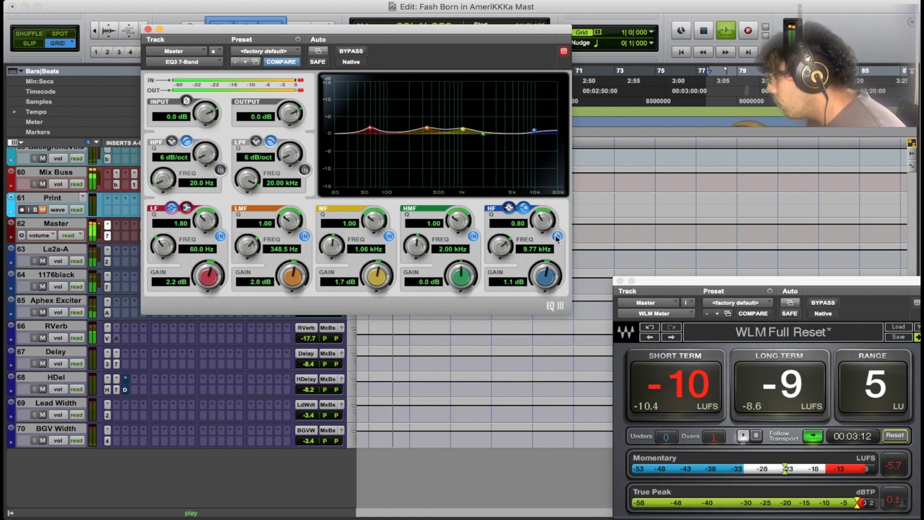
{"action": "left_click", "coordinate": [557, 237]}
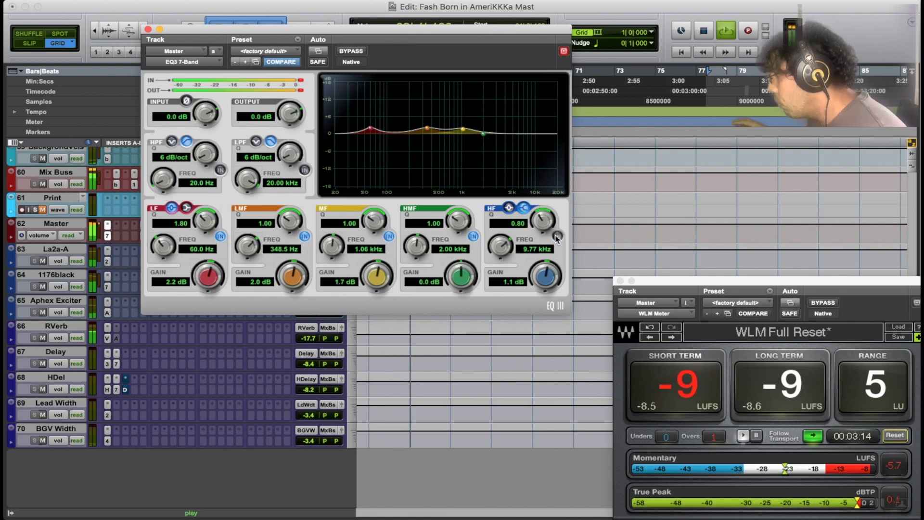
{"action": "left_click", "coordinate": [557, 236]}
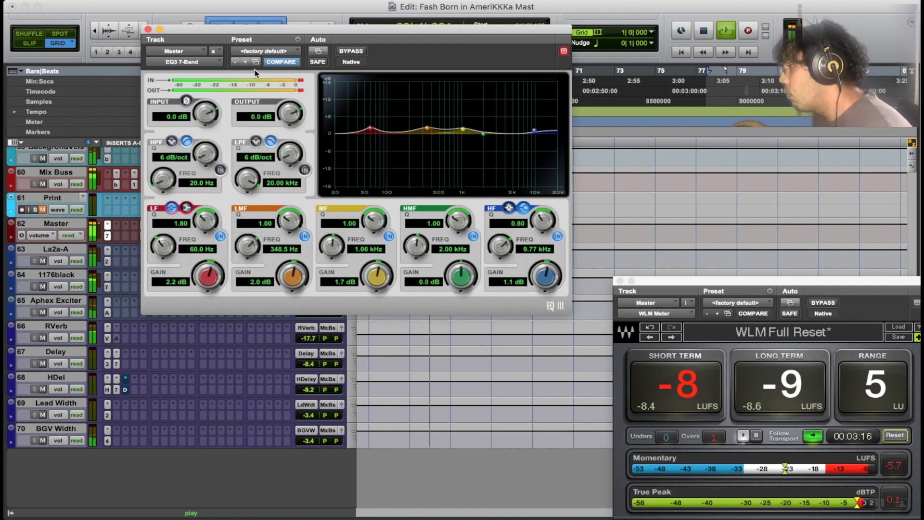
{"action": "key", "text": "space"}
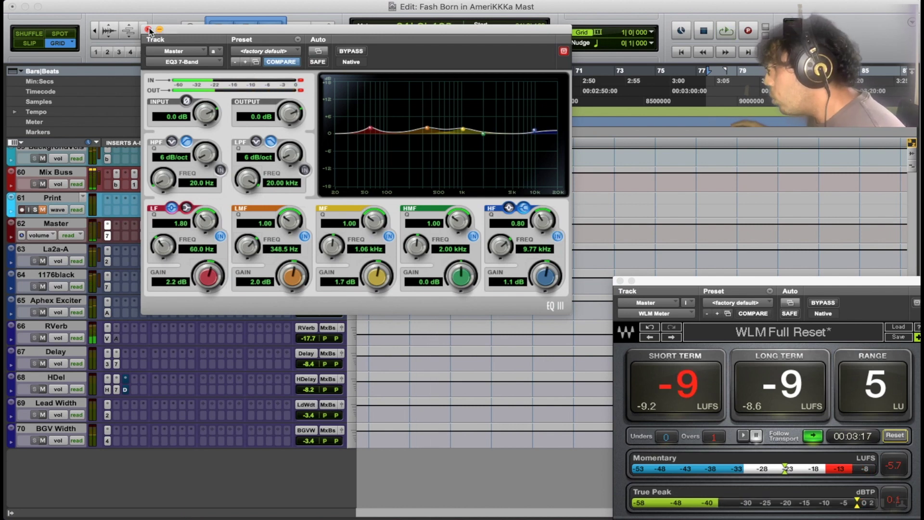
- Reopen the EQ3 7-Band on the Master track and compare the whole EQ bypassed and active during playback
{"action": "left_click", "coordinate": [149, 31]}
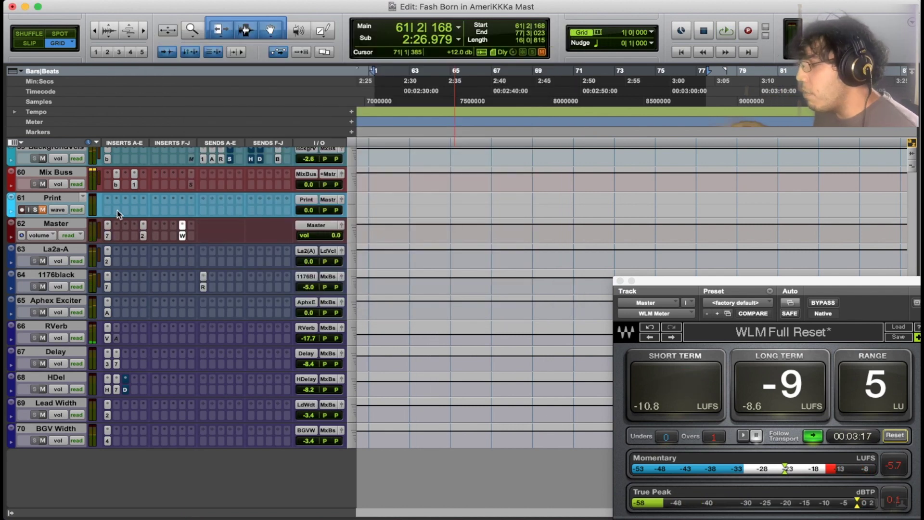
{"action": "left_click", "coordinate": [108, 235]}
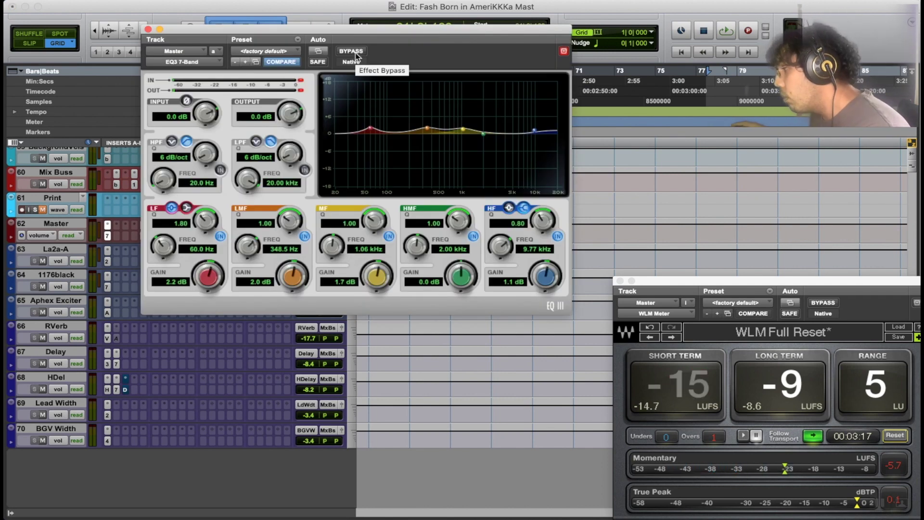
{"action": "key", "text": "space"}
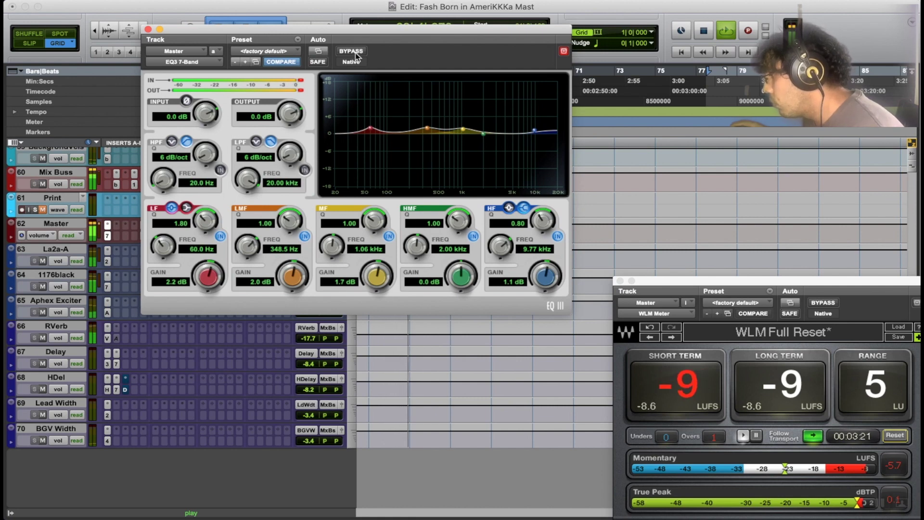
{"action": "left_click", "coordinate": [352, 51]}
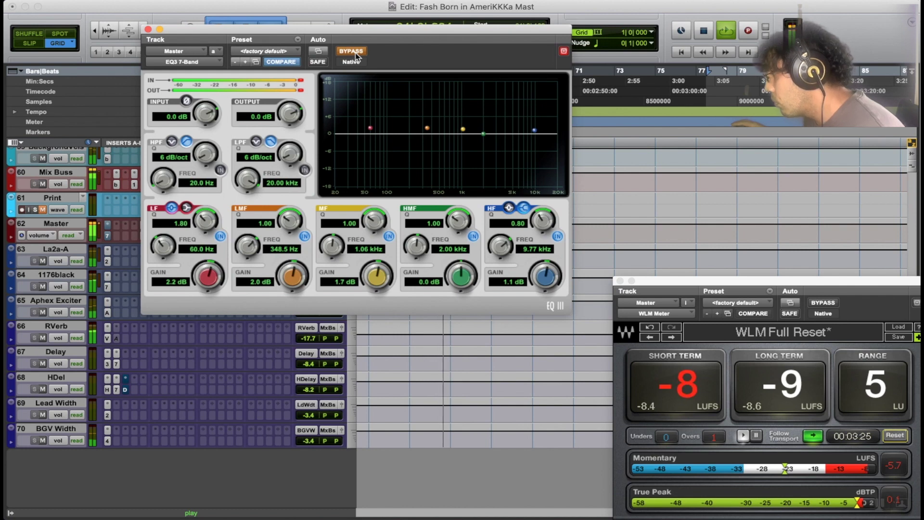
{"action": "left_click", "coordinate": [356, 56]}
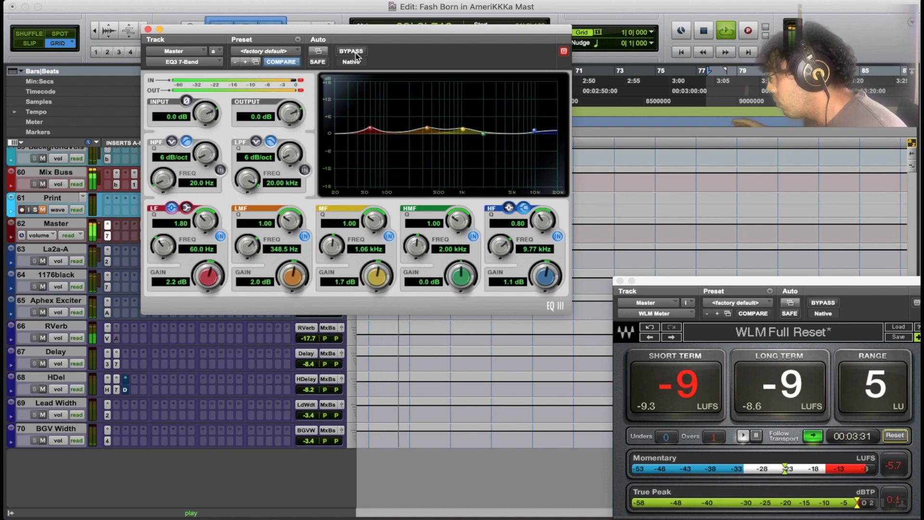
{"action": "left_click", "coordinate": [356, 56]}
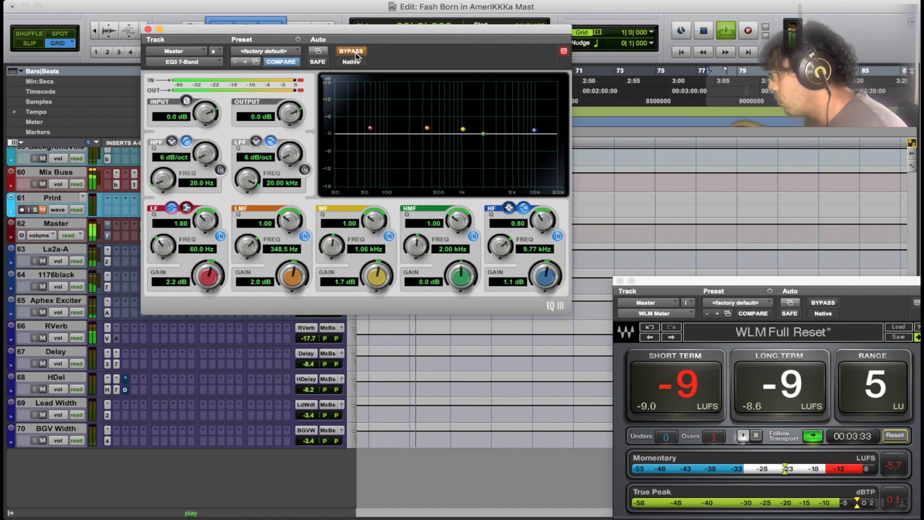
{"action": "left_click", "coordinate": [356, 56]}
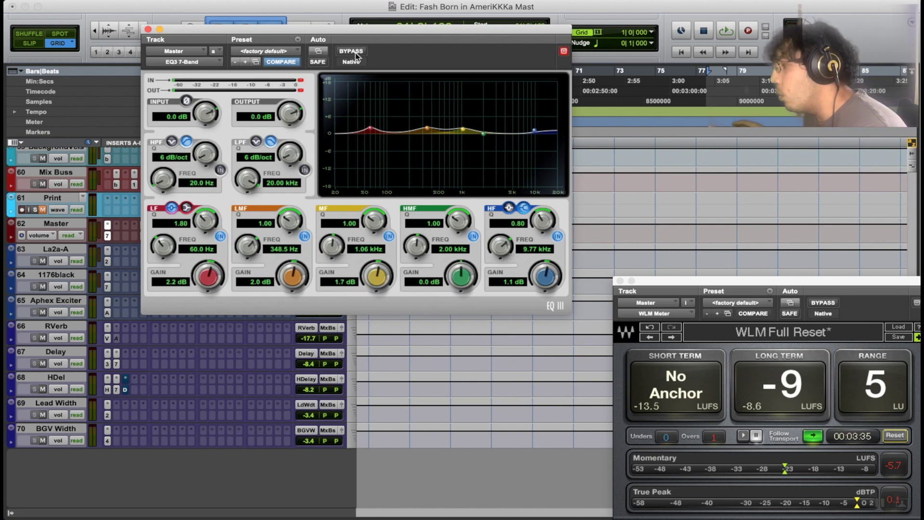
- Replay the section with the whole EQ bypassed and re-enabled once more, leave it active and close its window
{"action": "key", "text": "space"}
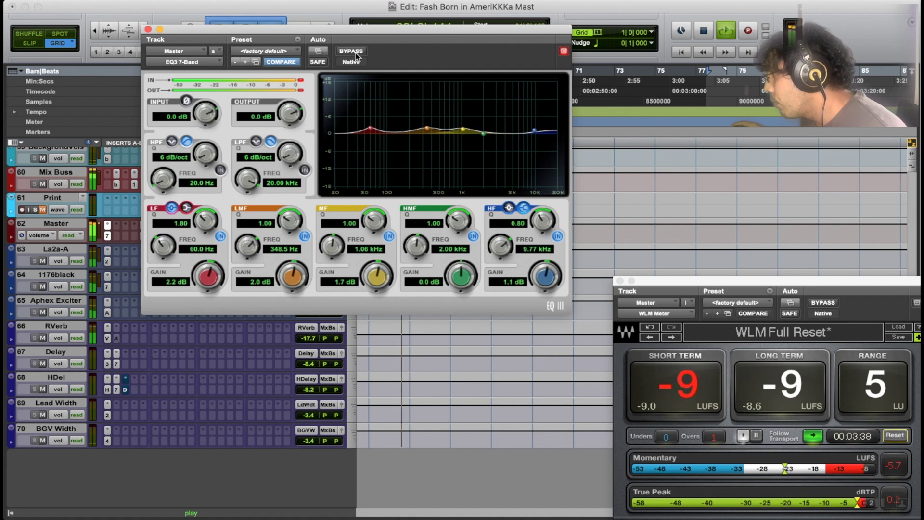
{"action": "left_click", "coordinate": [356, 55]}
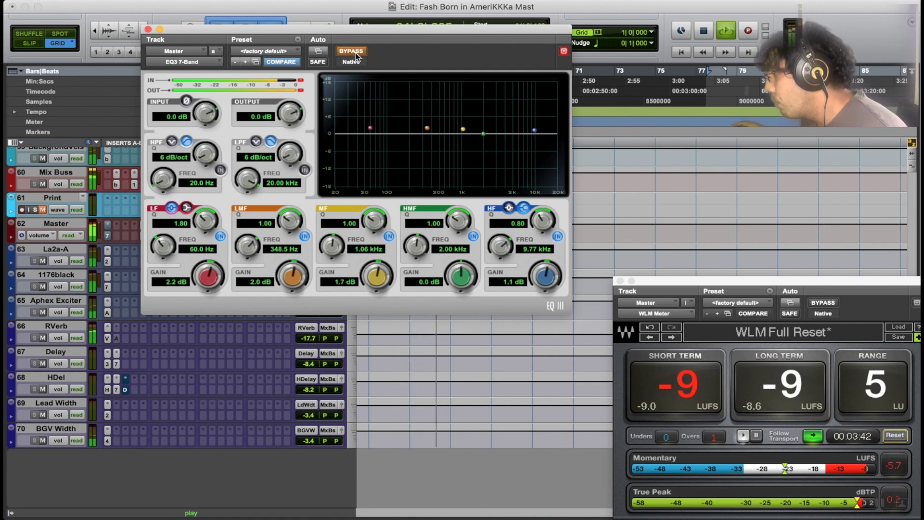
{"action": "left_click", "coordinate": [356, 55]}
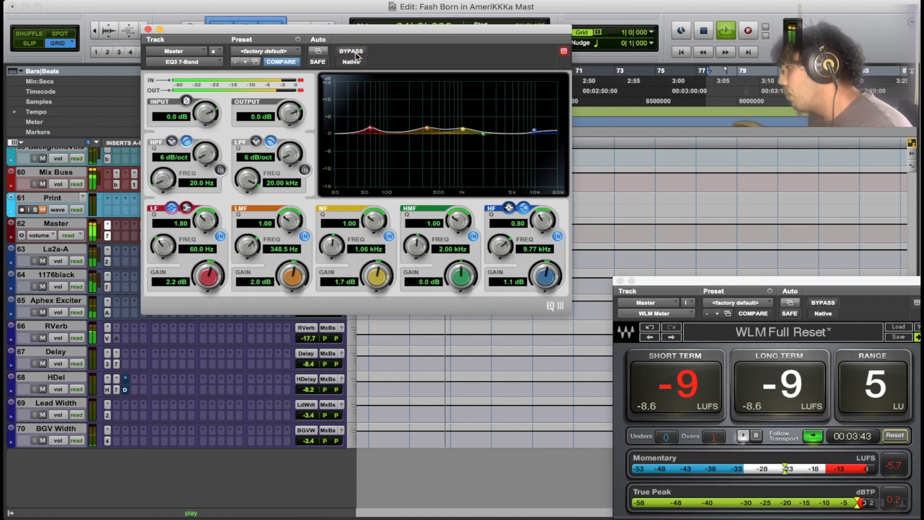
{"action": "key", "text": "space"}
{"action": "left_click", "coordinate": [148, 30]}
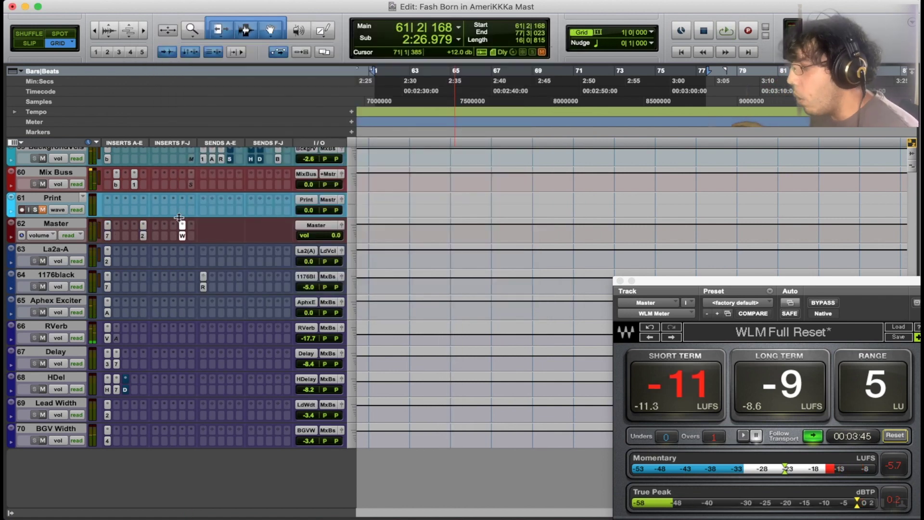
- Insert the stereo PuigChild 670 compressor in the Master track's second insert slot and move its window clear of the track inserts
{"action": "left_click", "coordinate": [119, 230]}
{"action": "mouse_move", "coordinate": [168, 225]}
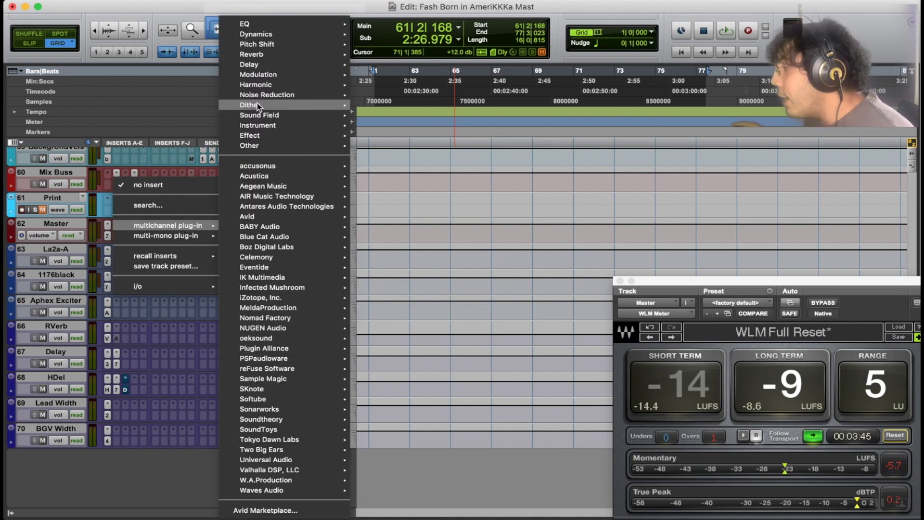
{"action": "mouse_move", "coordinate": [289, 34]}
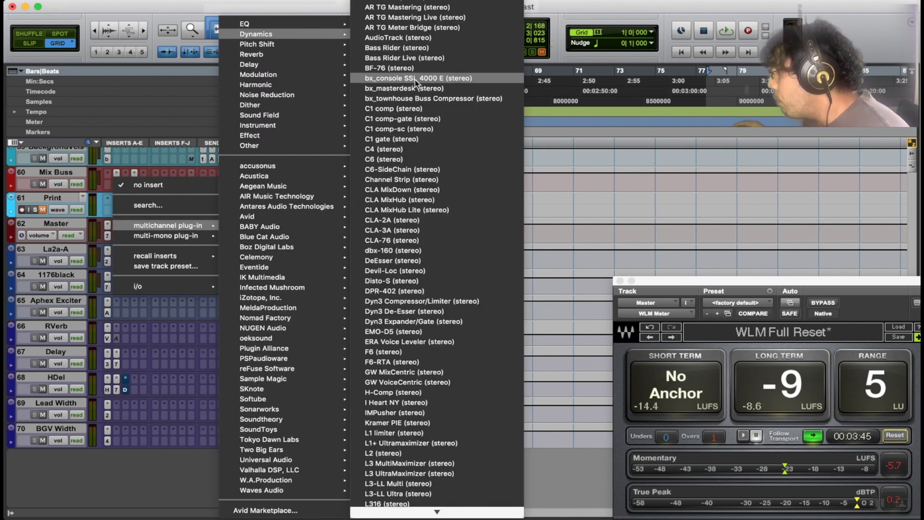
{"action": "scroll", "coordinate": [460, 351], "scroll_direction": "down", "scroll_amount": 10}
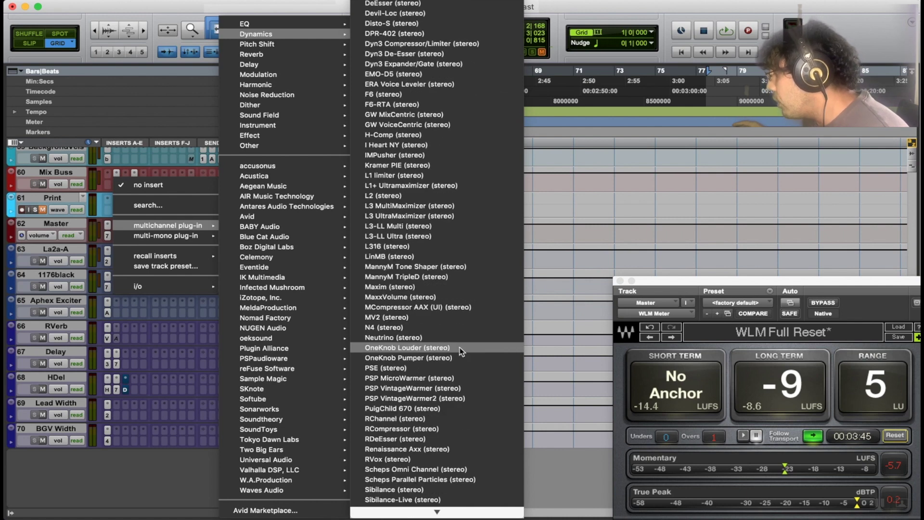
{"action": "left_click", "coordinate": [457, 408]}
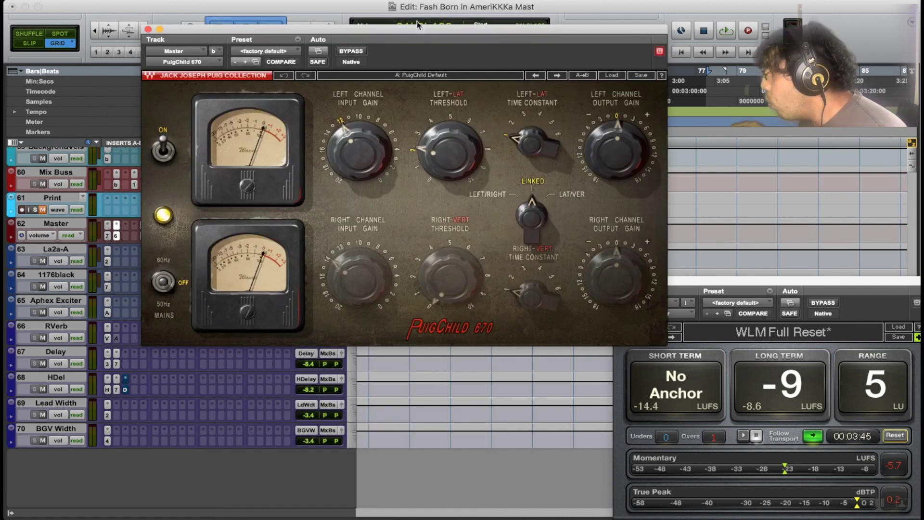
{"action": "left_click", "coordinate": [426, 32]}
{"action": "left_click_drag", "start_coordinate": [426, 32], "coordinate": [542, 12]}
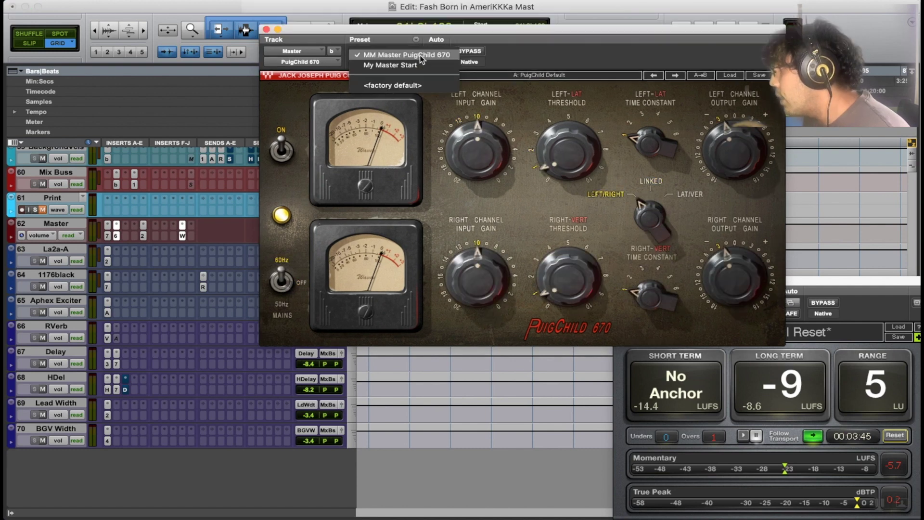
- Try the My Master Start preset on the PuigChild 670 and settle on MM Master PuigChild 670
{"action": "left_click", "coordinate": [426, 56]}
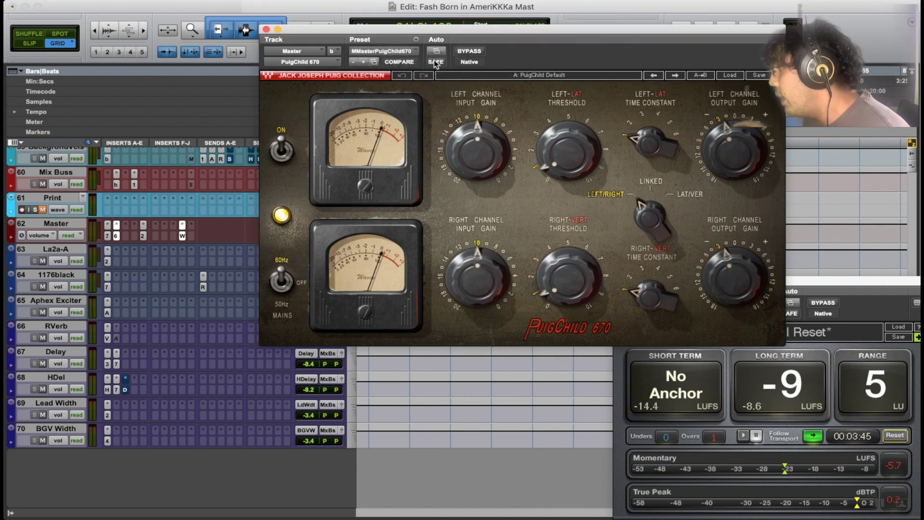
{"action": "left_click", "coordinate": [397, 50]}
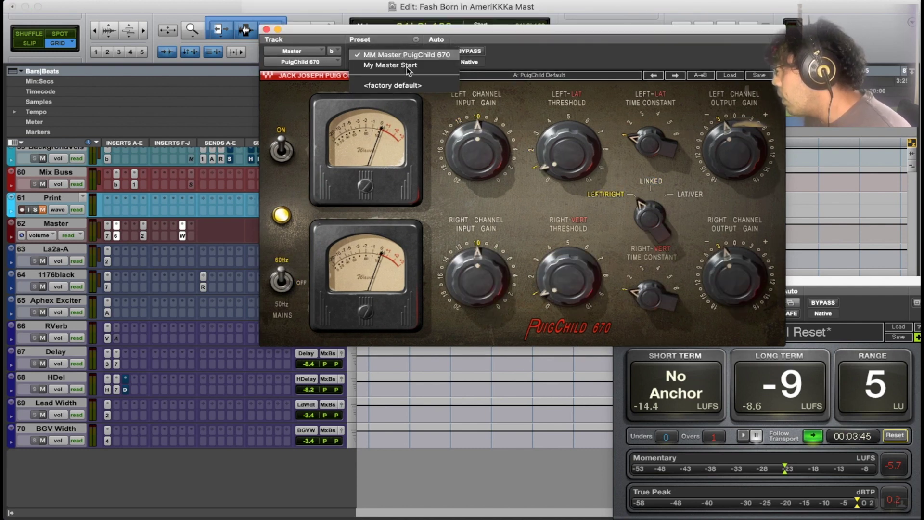
{"action": "left_click", "coordinate": [411, 59]}
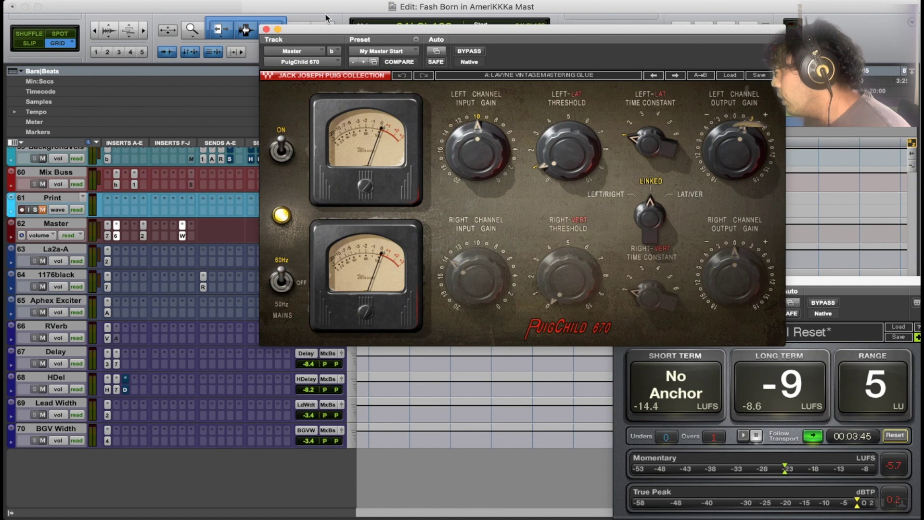
{"action": "left_click", "coordinate": [379, 53]}
{"action": "left_click", "coordinate": [379, 42]}
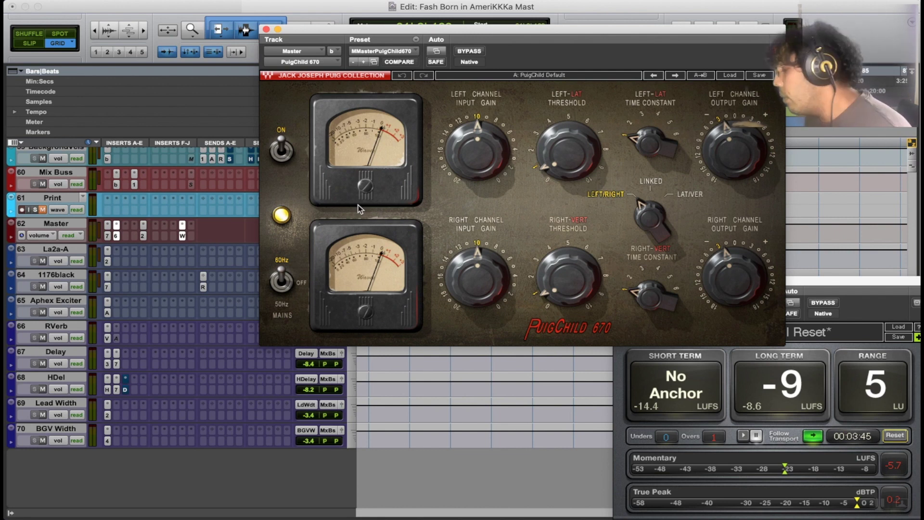
- During playback, raise the left and right input gain on the Master track's PuigChild 670 to about 12 and set the right threshold to 0.7
{"action": "key", "text": "space"}
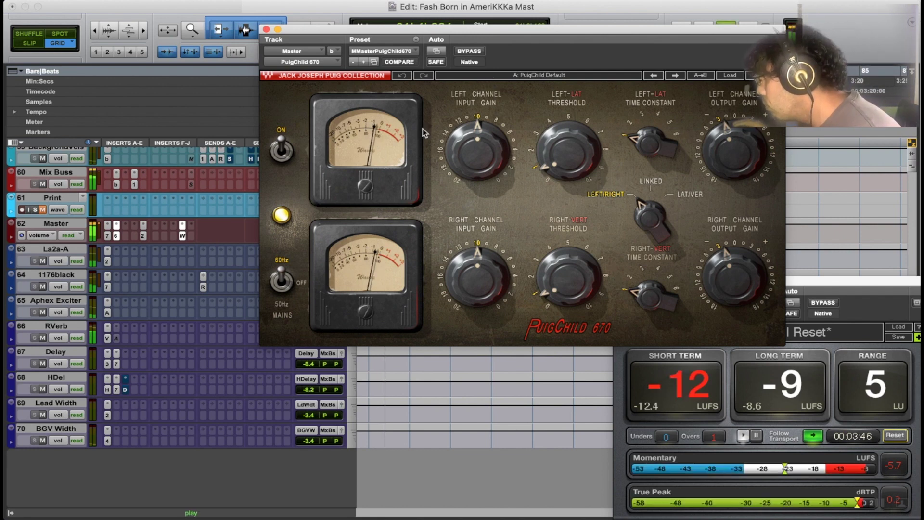
{"action": "mouse_move", "coordinate": [477, 149]}
{"action": "left_click_drag", "start_coordinate": [479, 155], "coordinate": [479, 150]}
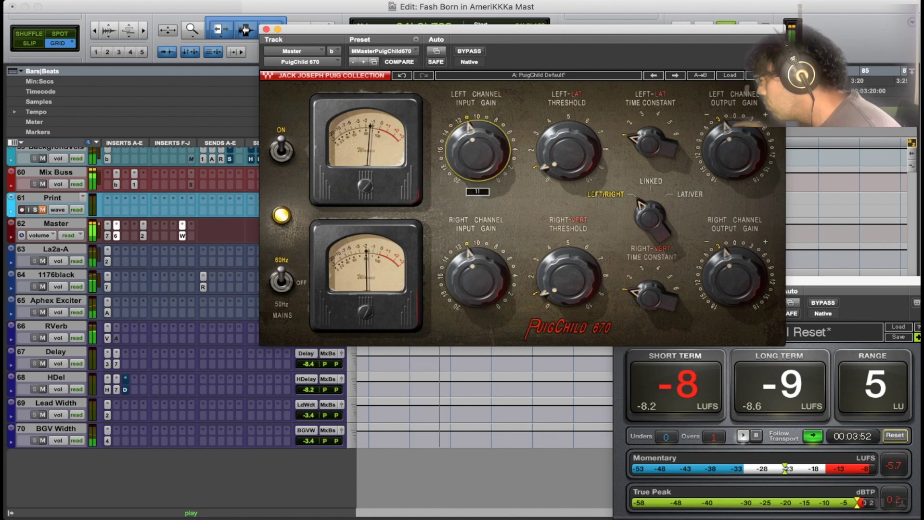
{"action": "left_click_drag", "start_coordinate": [486, 148], "coordinate": [486, 144]}
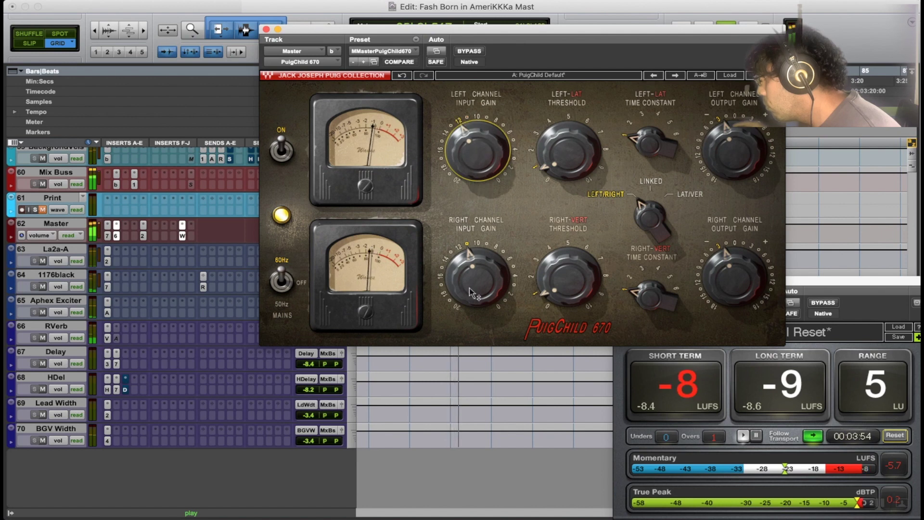
{"action": "mouse_move", "coordinate": [559, 282]}
{"action": "left_click_drag", "start_coordinate": [558, 279], "coordinate": [558, 281]}
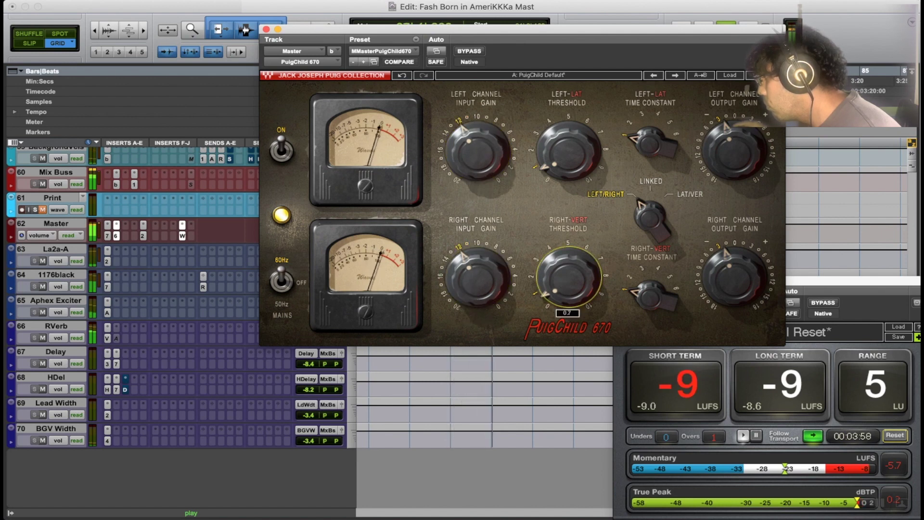
{"action": "mouse_move", "coordinate": [568, 149]}
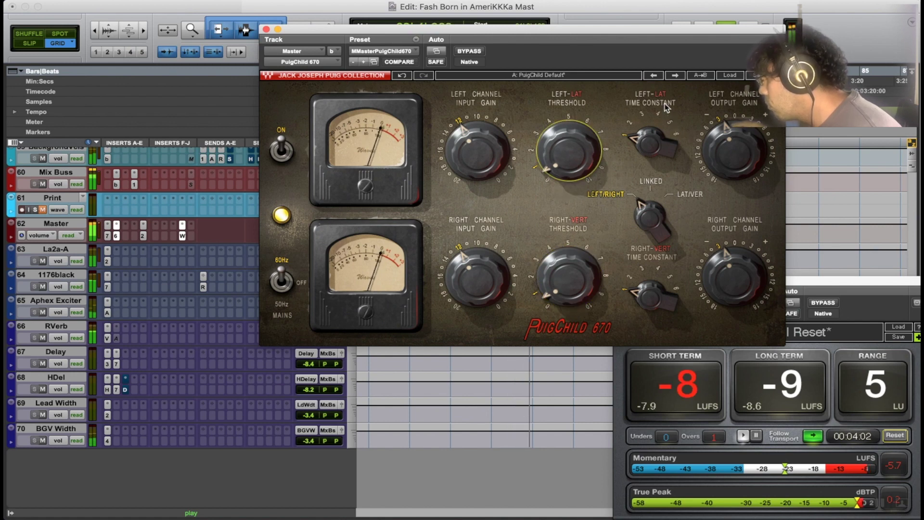
- Compare the PuigChild 670 bypassed and active over repeated playback, leave it active, stop playback and close its window
{"action": "left_click", "coordinate": [470, 52]}
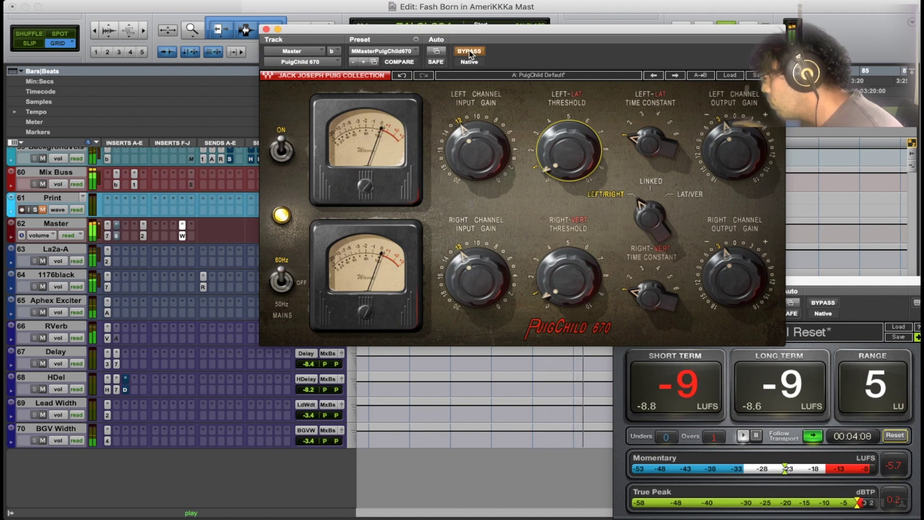
{"action": "left_click", "coordinate": [470, 51]}
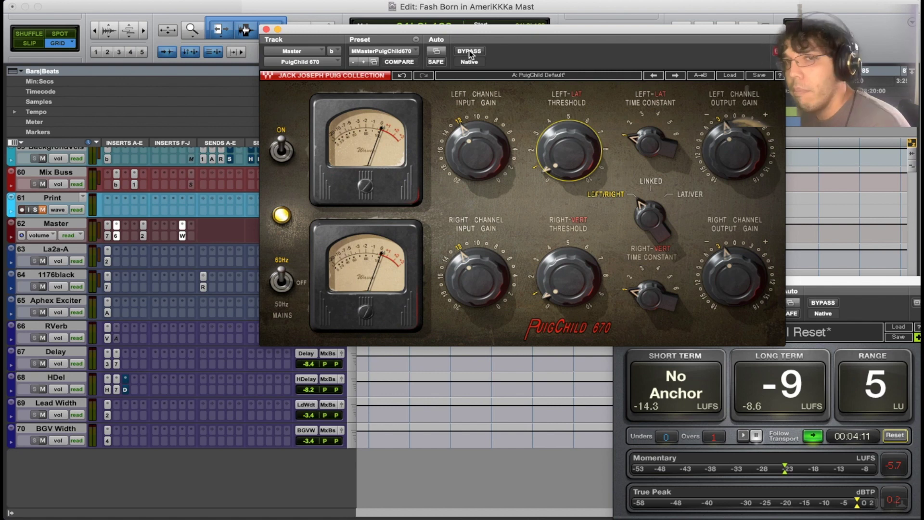
{"action": "key", "text": "space"}
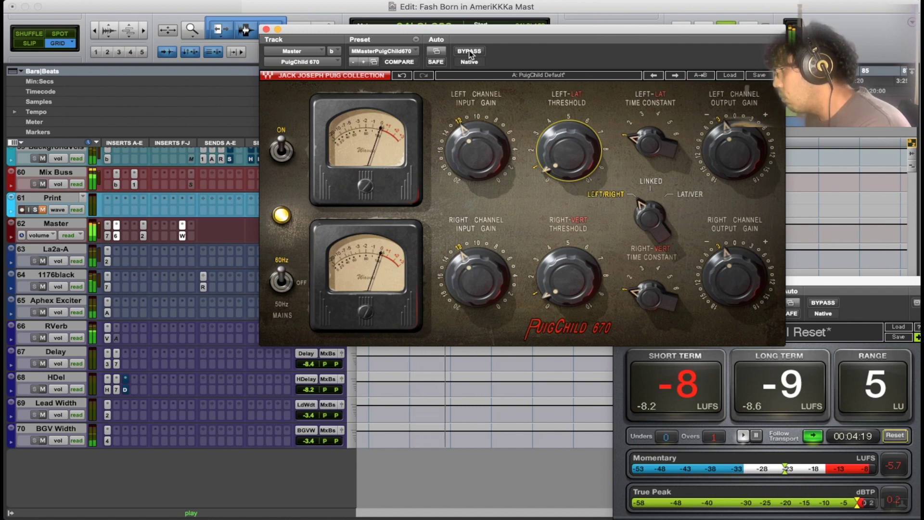
{"action": "left_click", "coordinate": [469, 51]}
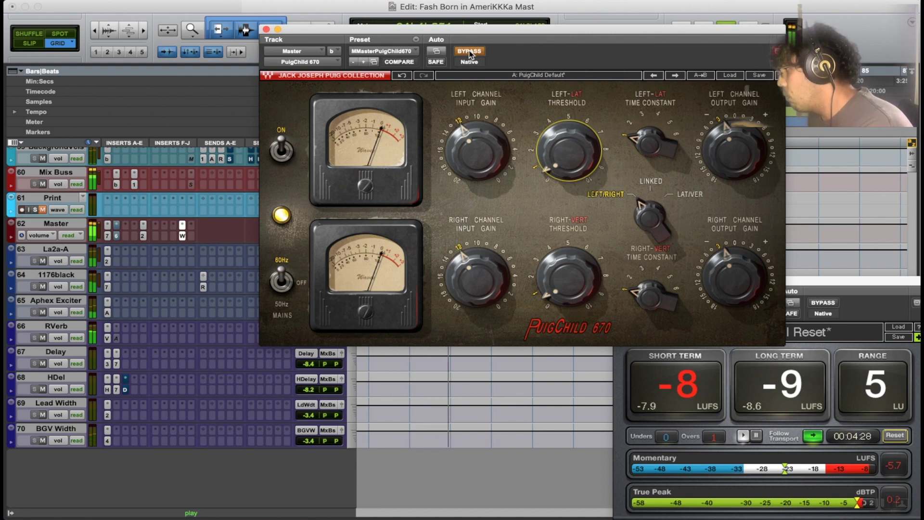
{"action": "left_click", "coordinate": [470, 52]}
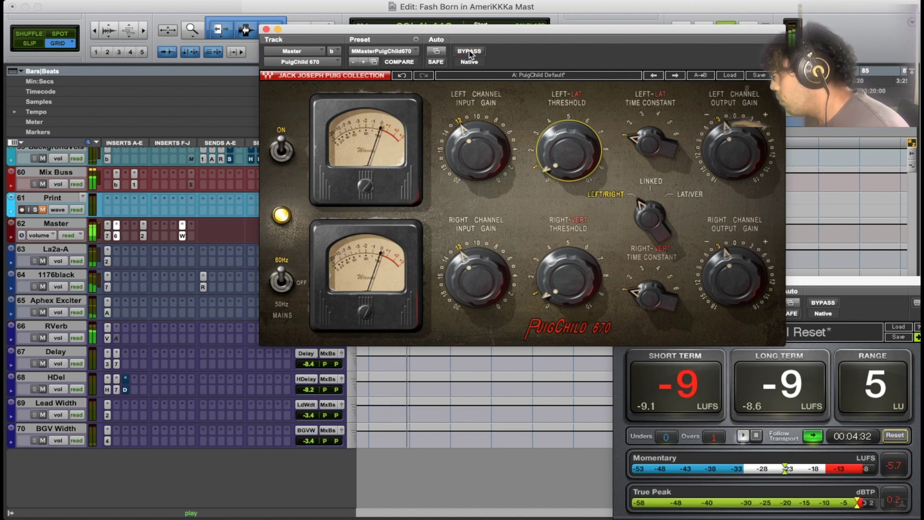
{"action": "left_click", "coordinate": [469, 52]}
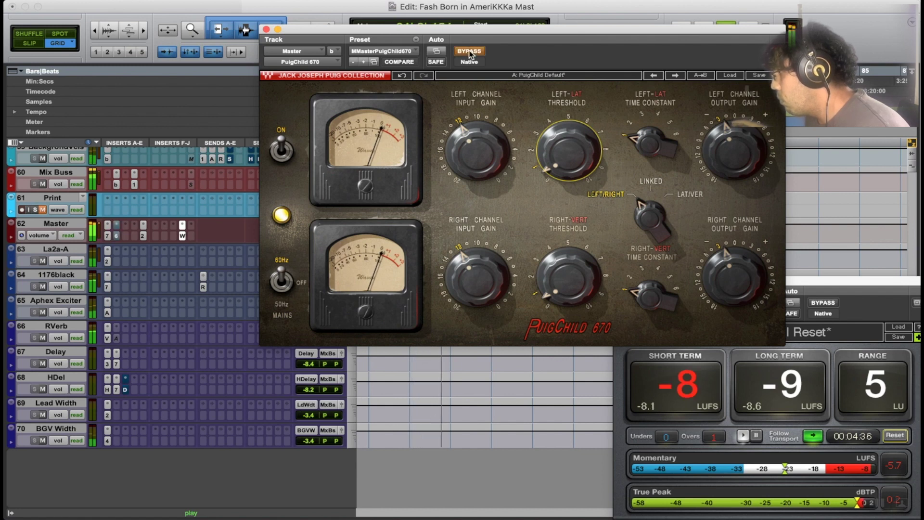
{"action": "left_click", "coordinate": [470, 51]}
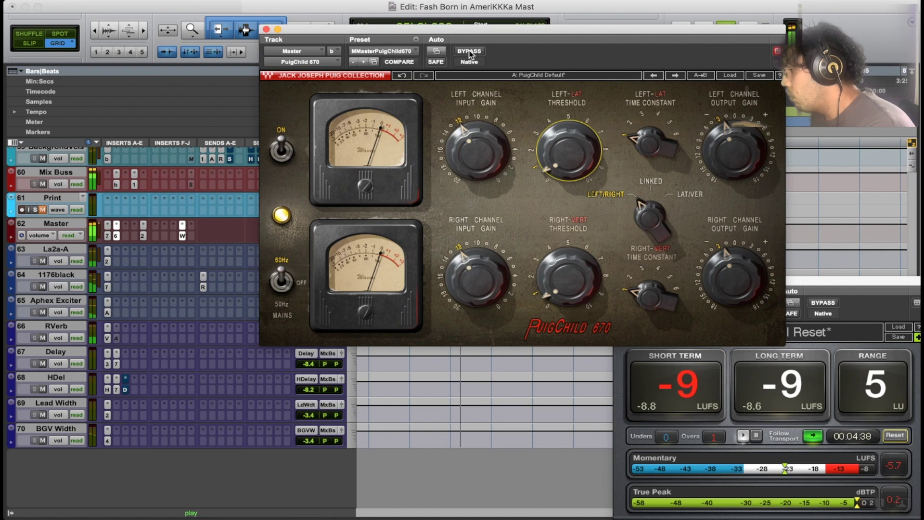
{"action": "key", "text": "space"}
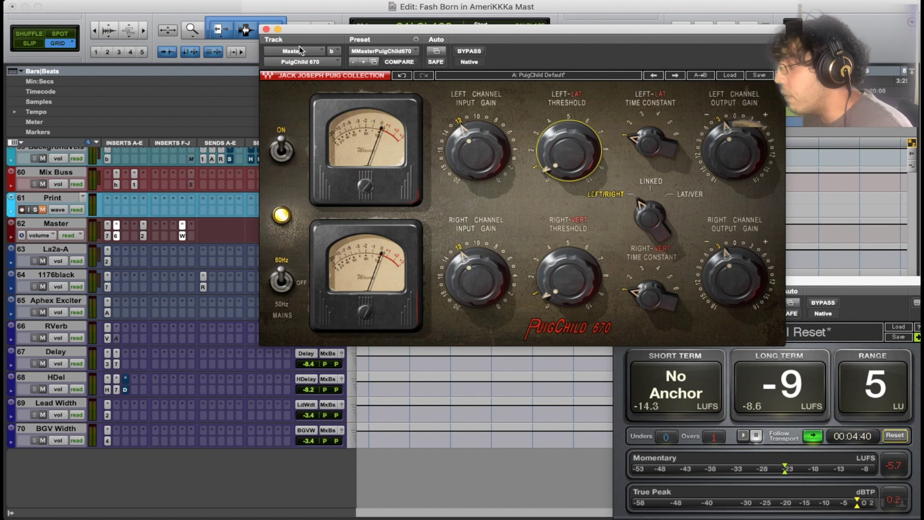
{"action": "left_click", "coordinate": [266, 29]}
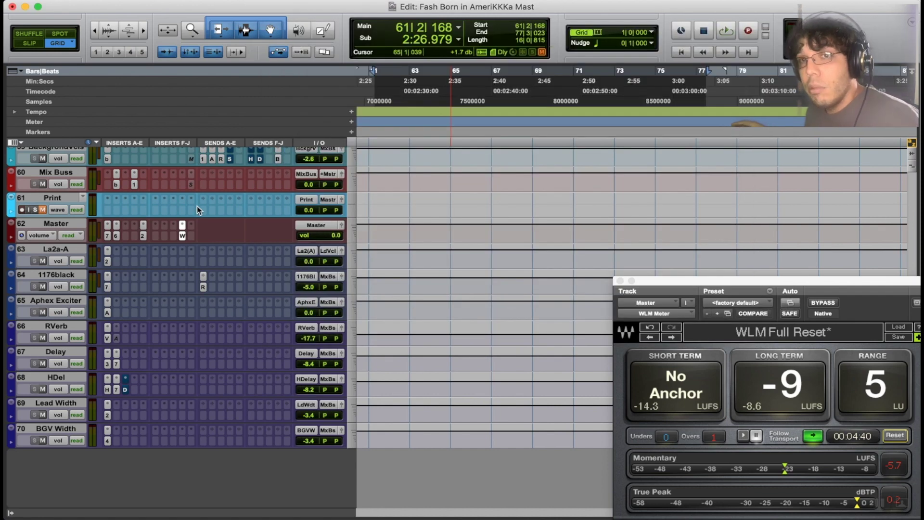
- Review the L2 Ultramaximizer settings in the Master track's fifth insert slot and close its window
{"action": "left_click", "coordinate": [143, 236]}
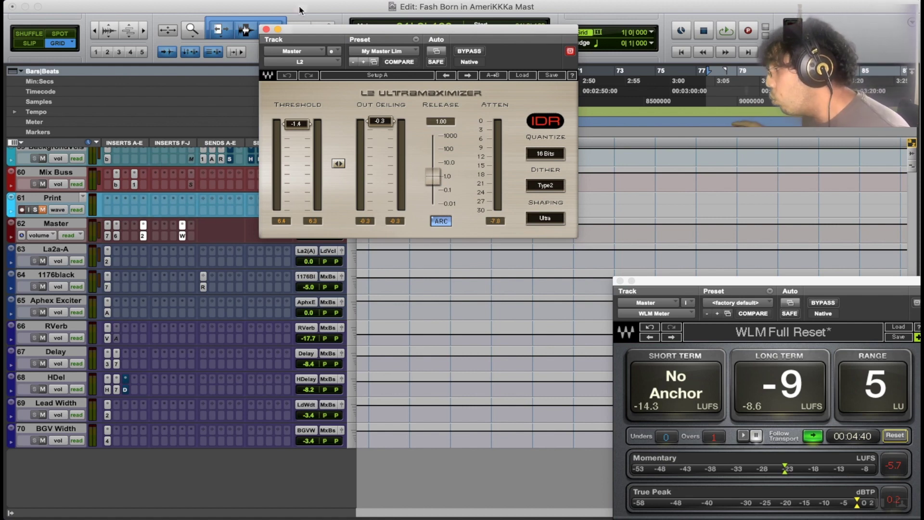
{"action": "left_click", "coordinate": [267, 29]}
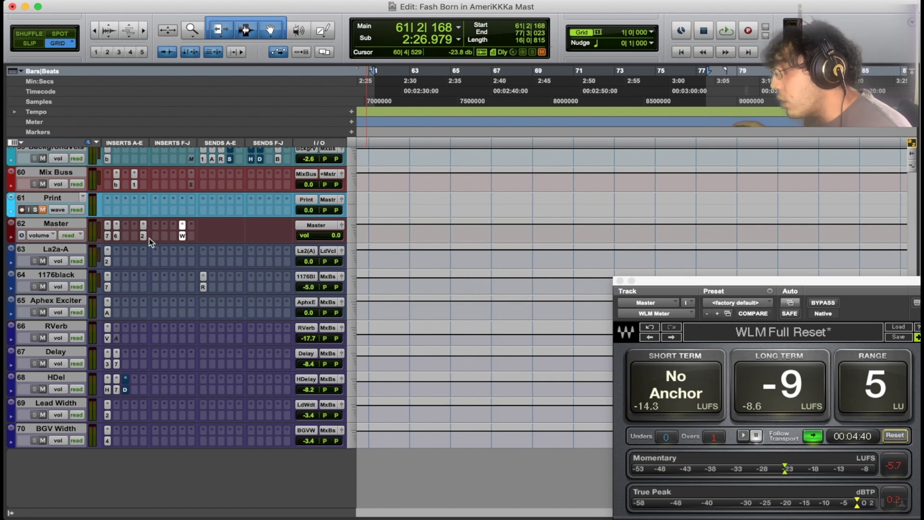